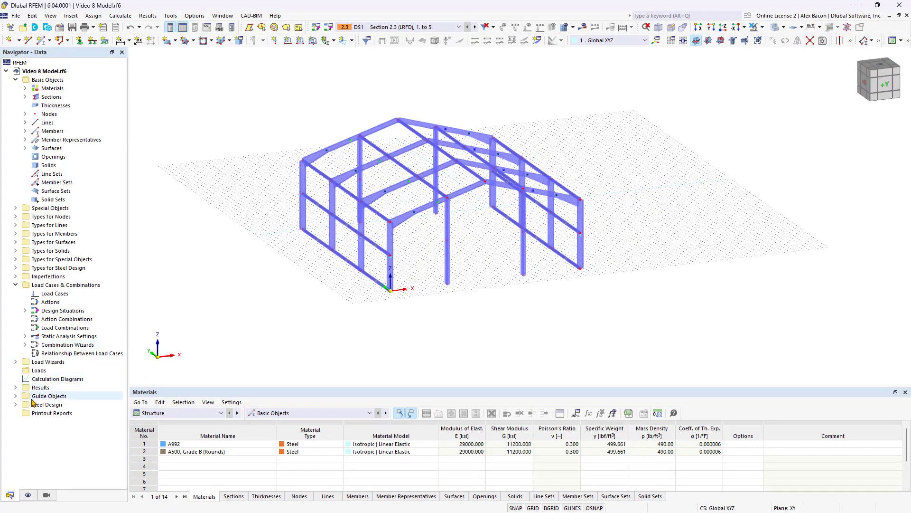
- Open the settings of the Standard object snap from the Object Snaps list
left_click(16, 396)
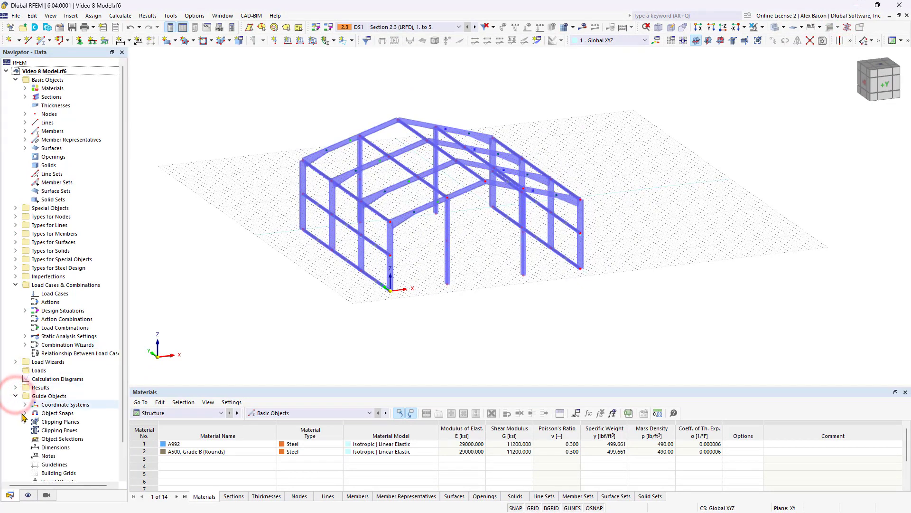
left_click(24, 412)
right_click(44, 421)
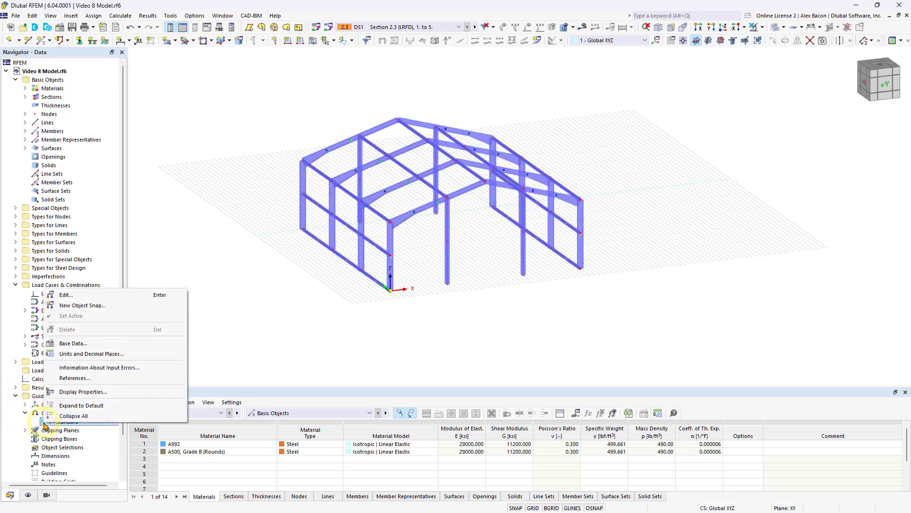
left_click(67, 294)
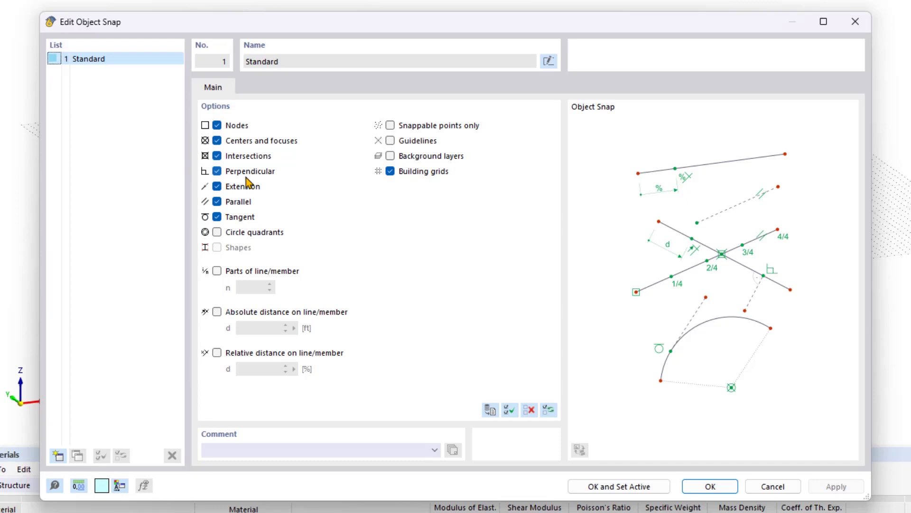
- Toggle the Perpendicular and Intersections snaps off and back on, leaving both enabled
left_click(245, 175)
left_click(244, 171)
left_click(242, 162)
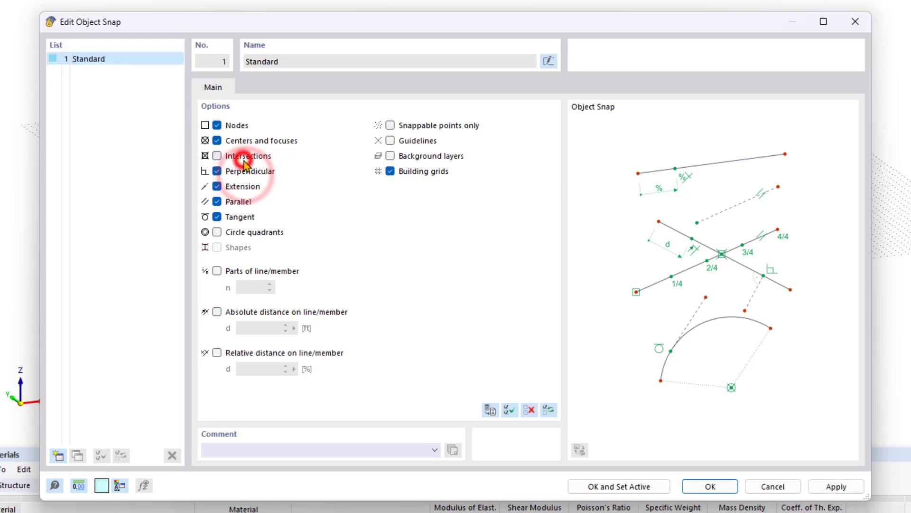
left_click(244, 161)
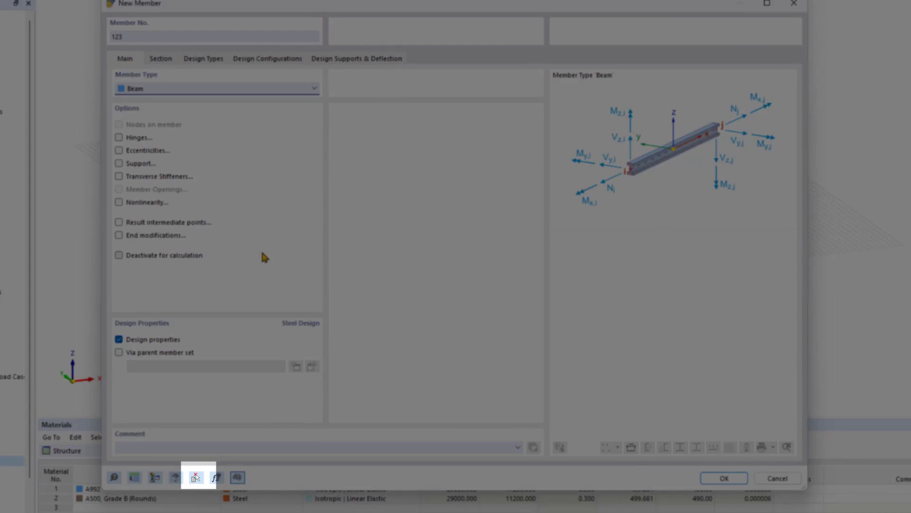
- Copy the Truss type and Round HSS 6.625x0.312 A500 section from an existing bracing member
left_click(200, 478)
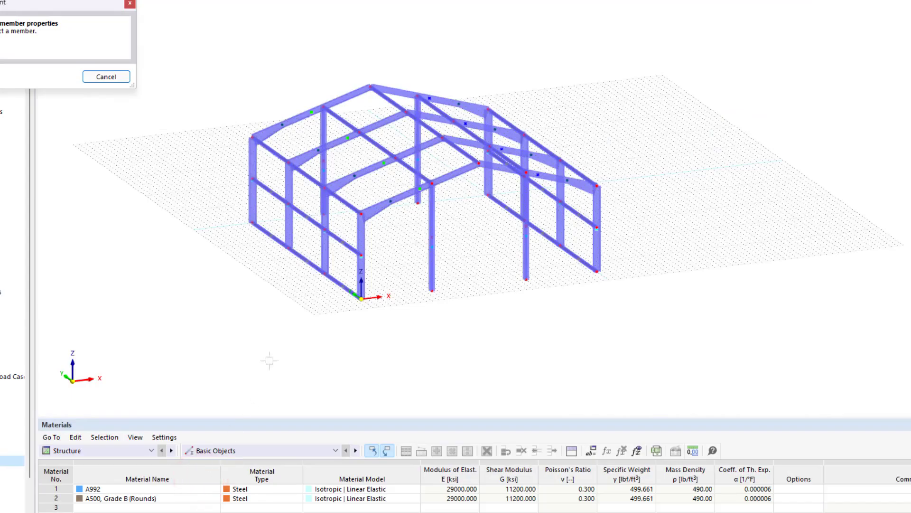
left_click(337, 244)
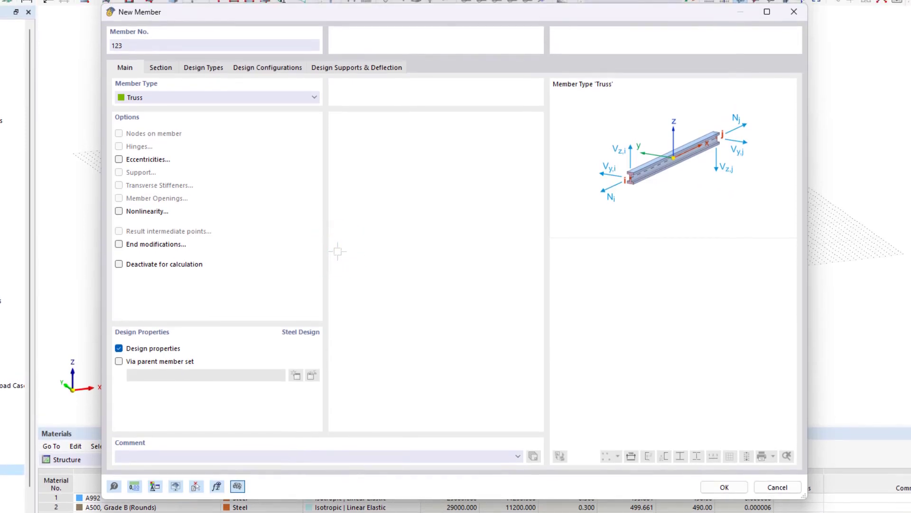
left_click(162, 67)
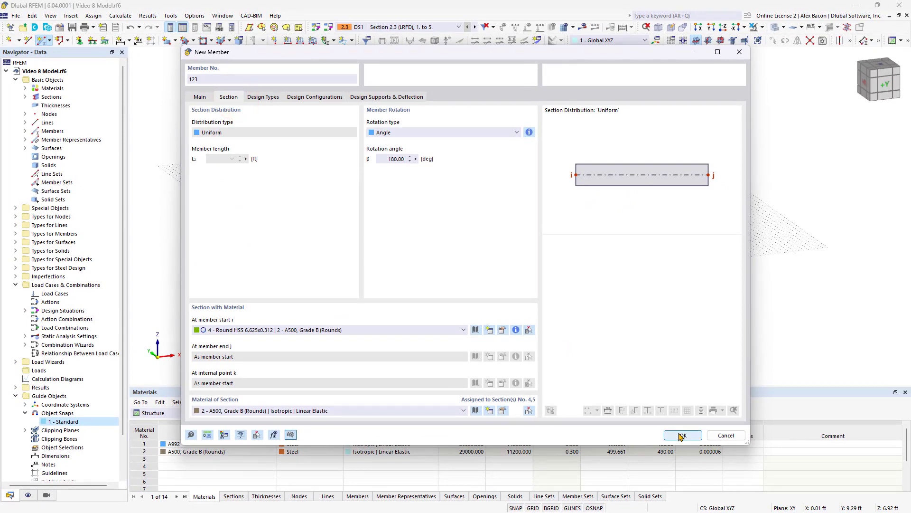
left_click(682, 435)
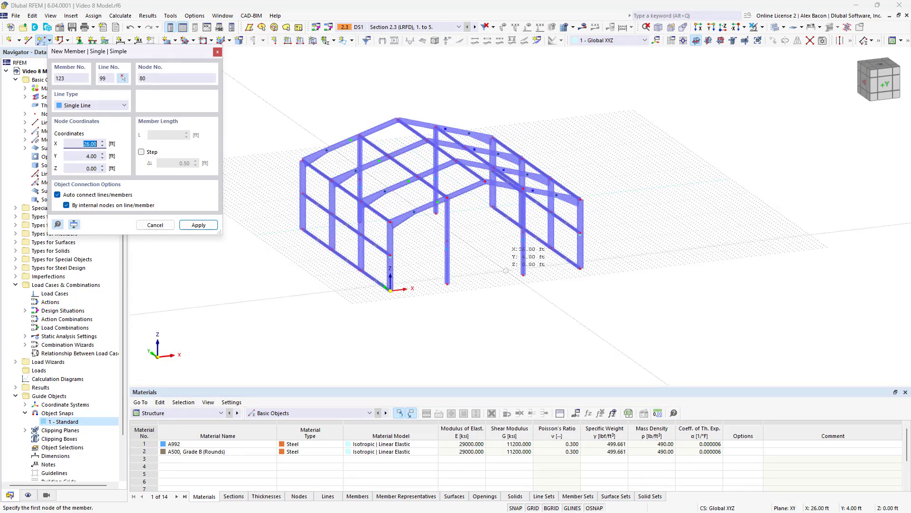
- In front elevation, draw truss members across the left and right outer bays at 7.20 ft
left_click(882, 89)
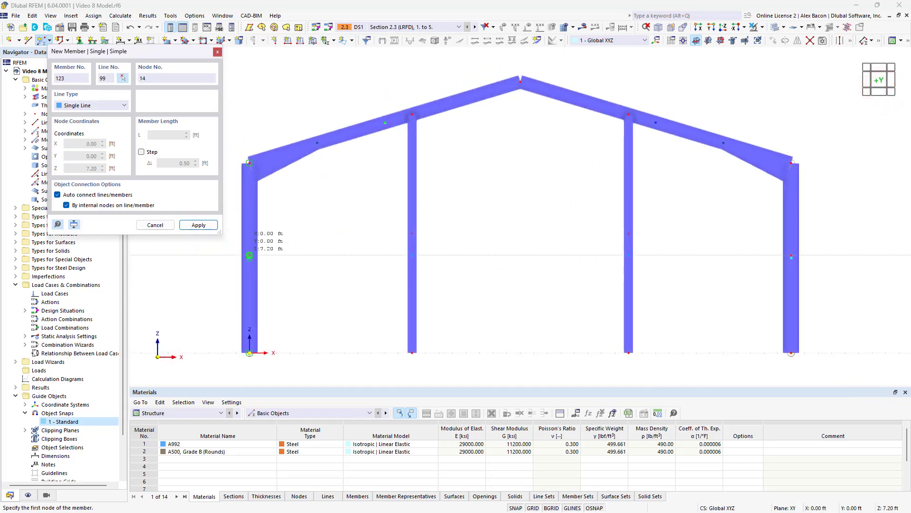
left_click(250, 257)
left_click(412, 256)
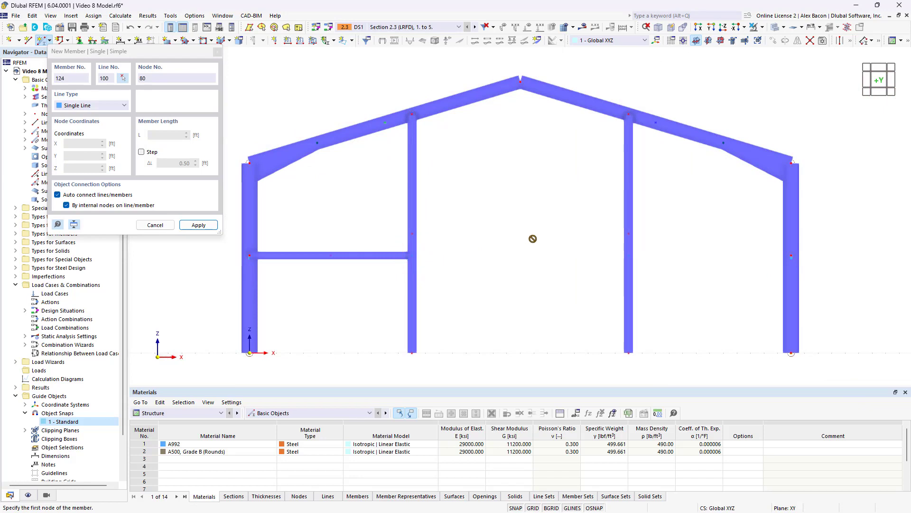
left_click(629, 257)
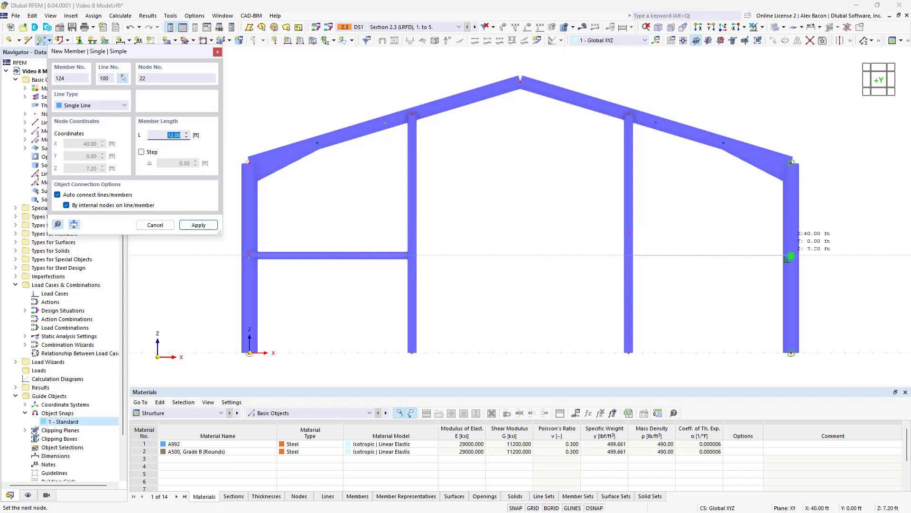
left_click(791, 255)
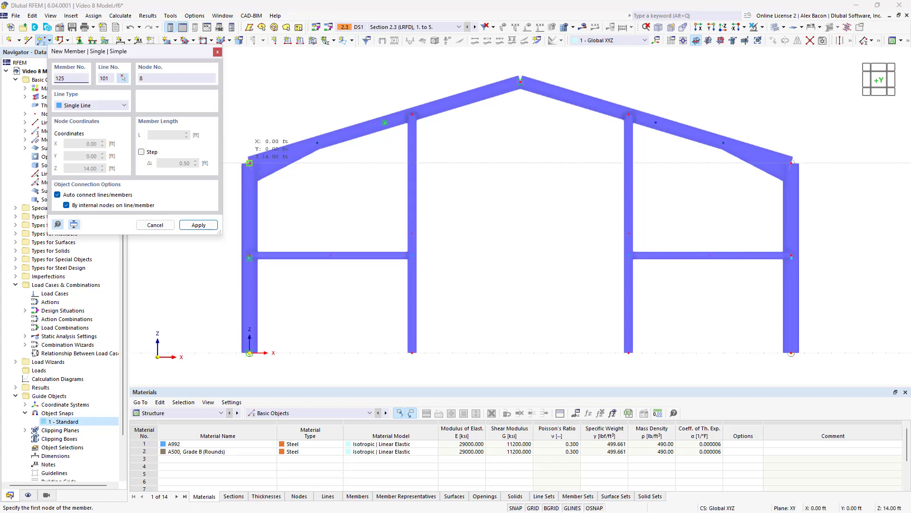
- Draw truss members across both outer bays at 14 ft, then stop placing members
left_click(249, 163)
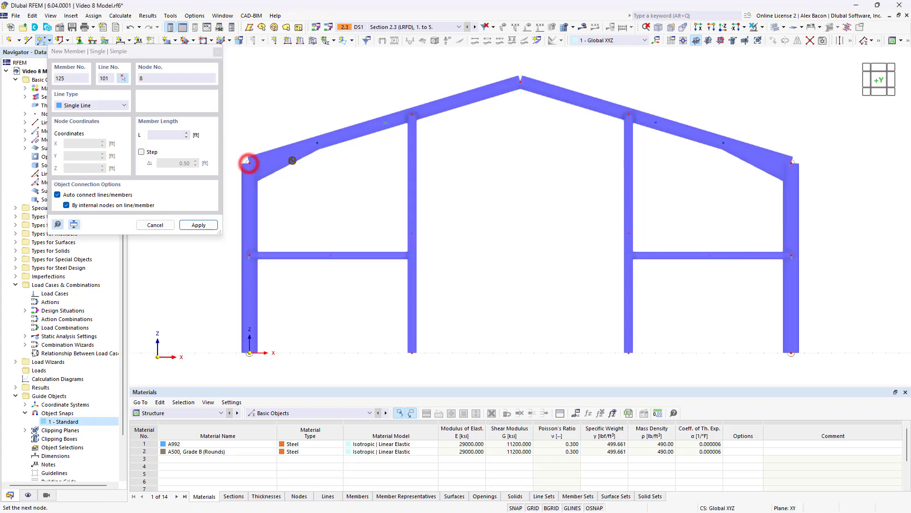
left_click(412, 163)
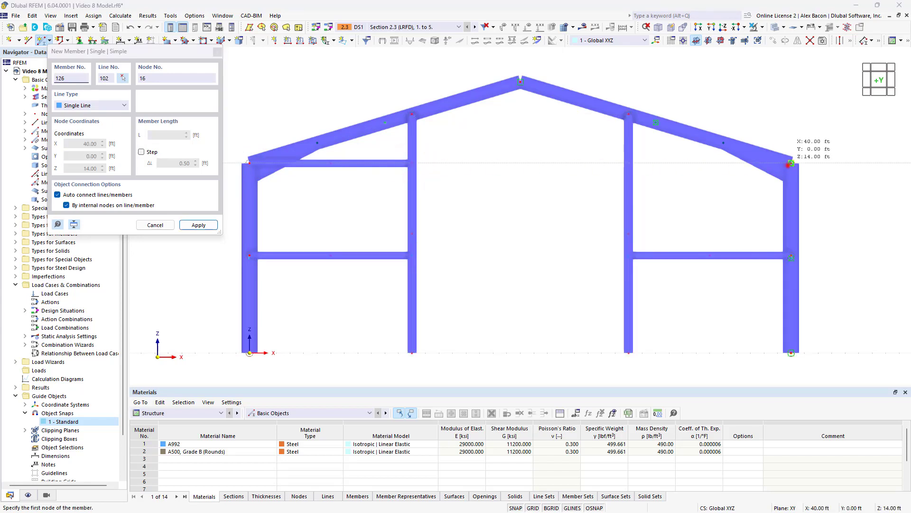
left_click(787, 165)
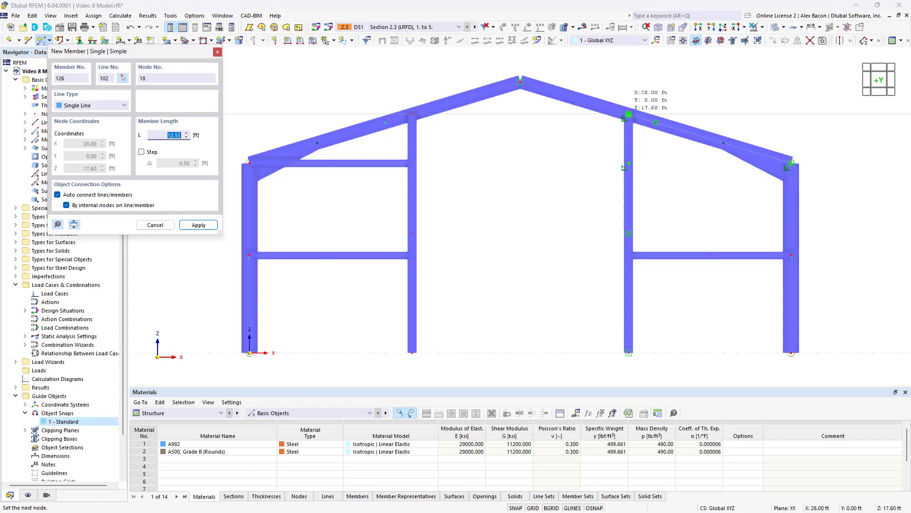
left_click(629, 163)
key("Escape")
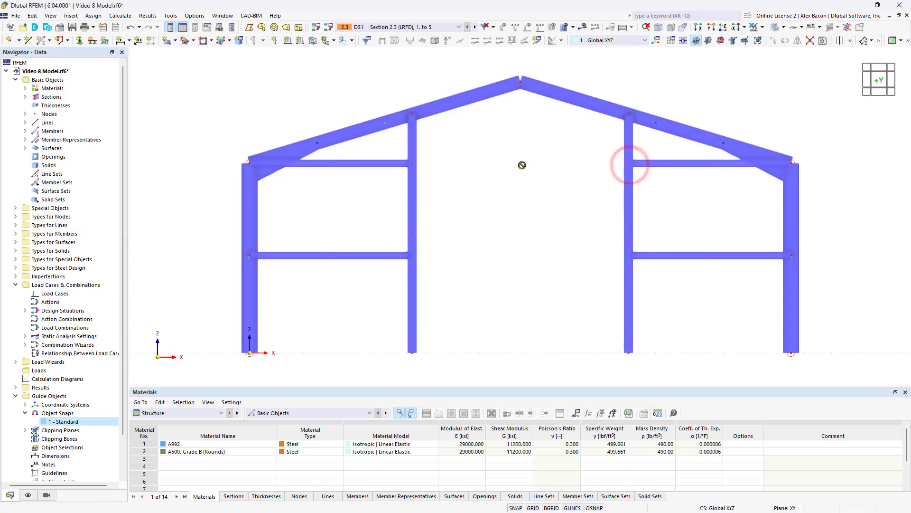
key("F7")
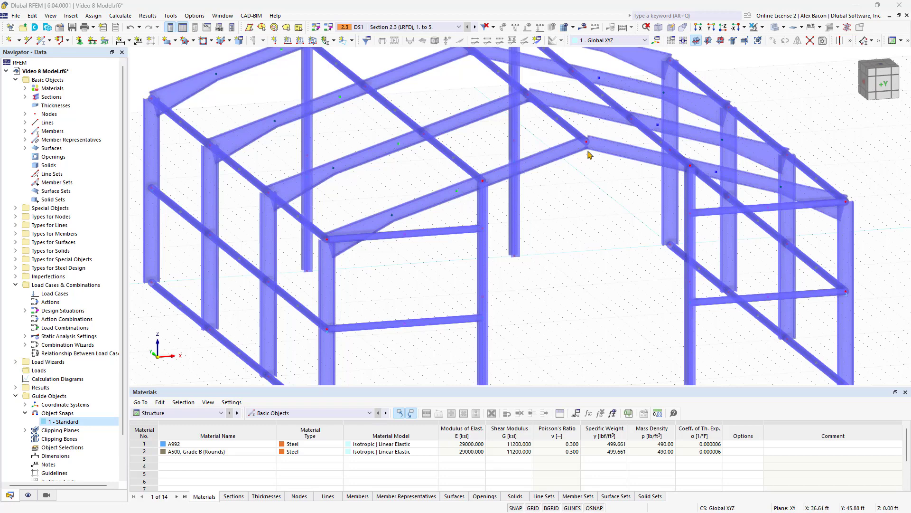
left_click(886, 89)
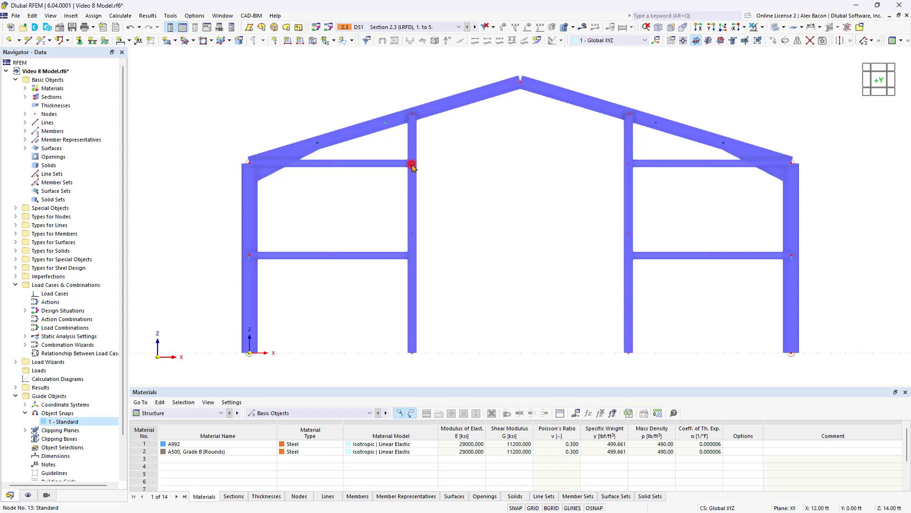
double_click(412, 166)
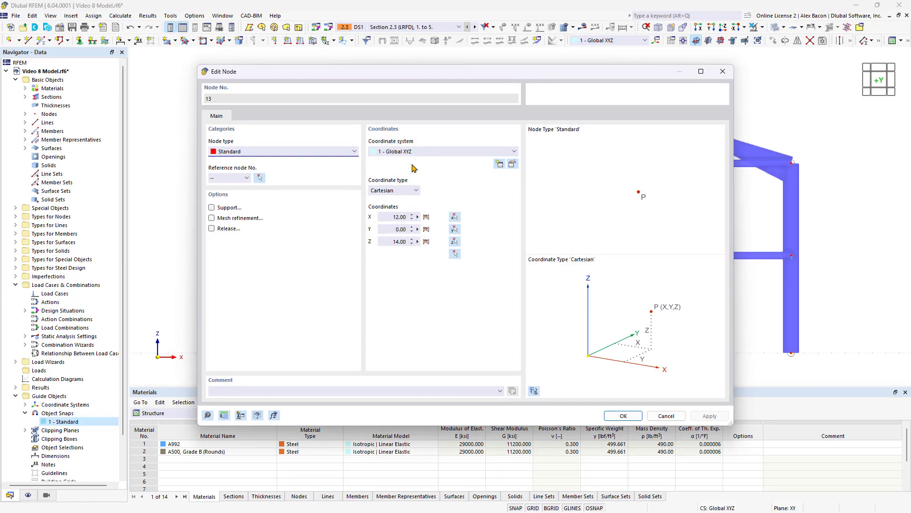
left_click(302, 152)
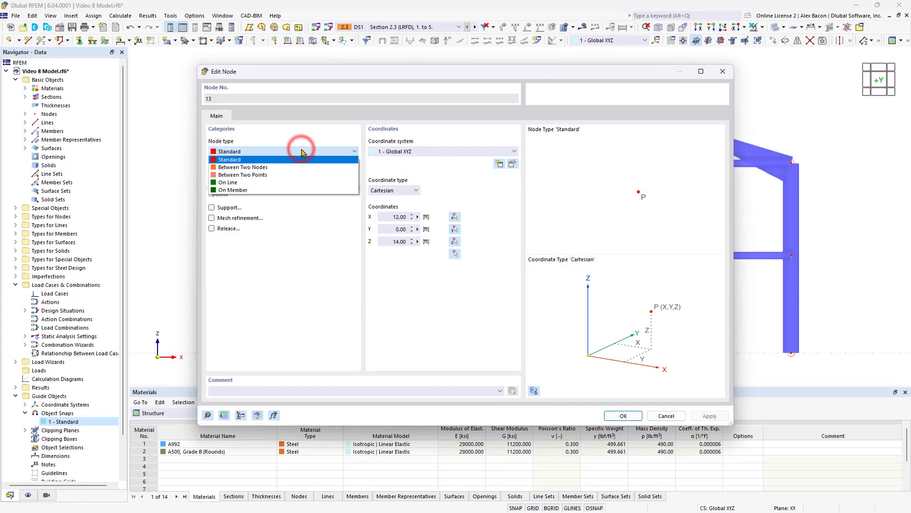
left_click(302, 152)
left_click(302, 152)
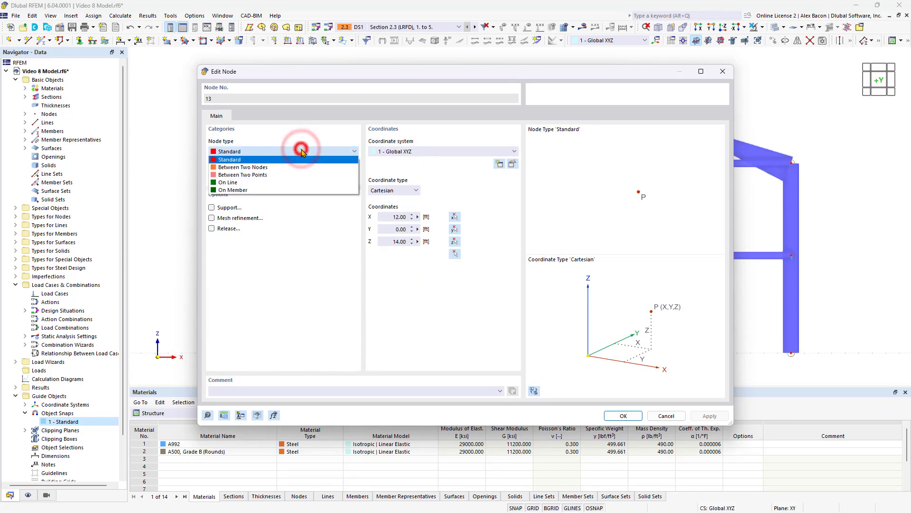
left_click(287, 190)
key("Return")
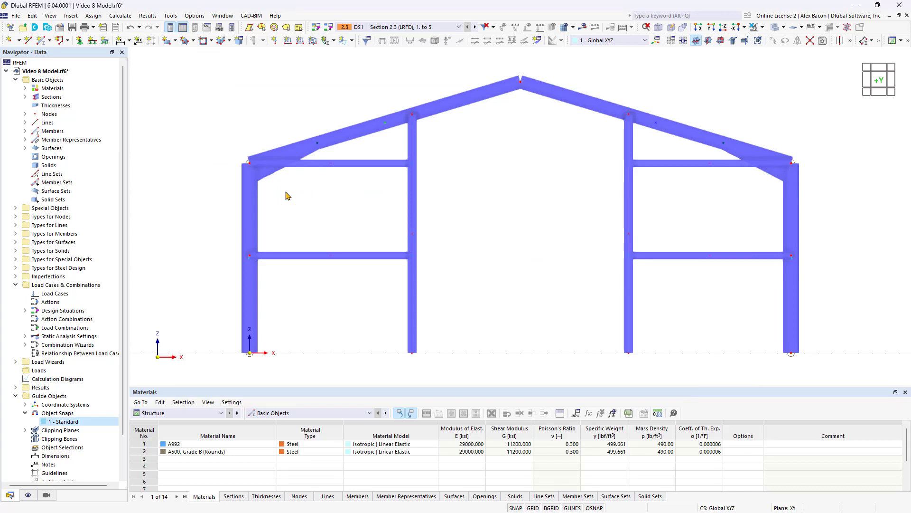
- Select the four horizontal members in both outer bays and drag a copy 45 ft along Y
left_click(681, 155)
left_click_drag(680, 153, 677, 287)
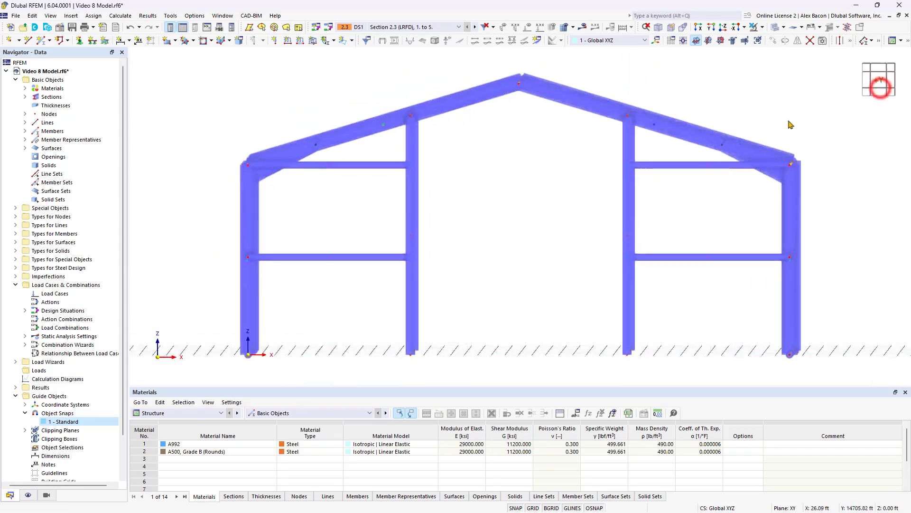
left_click_drag(695, 152, 677, 297)
left_click_drag(374, 151, 335, 283)
middle_click_drag(728, 195, 704, 239, "ctrl")
scroll(688, 223, "down", 3)
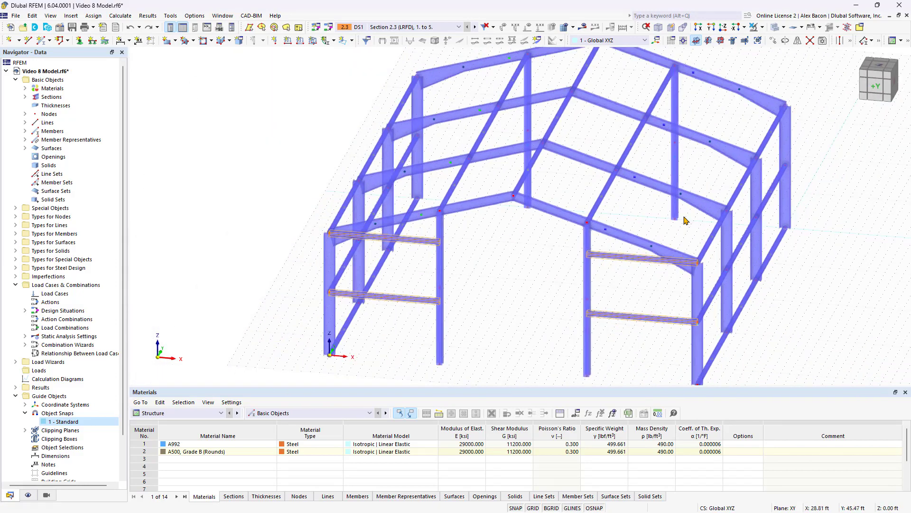
left_click_drag(661, 318, 788, 166)
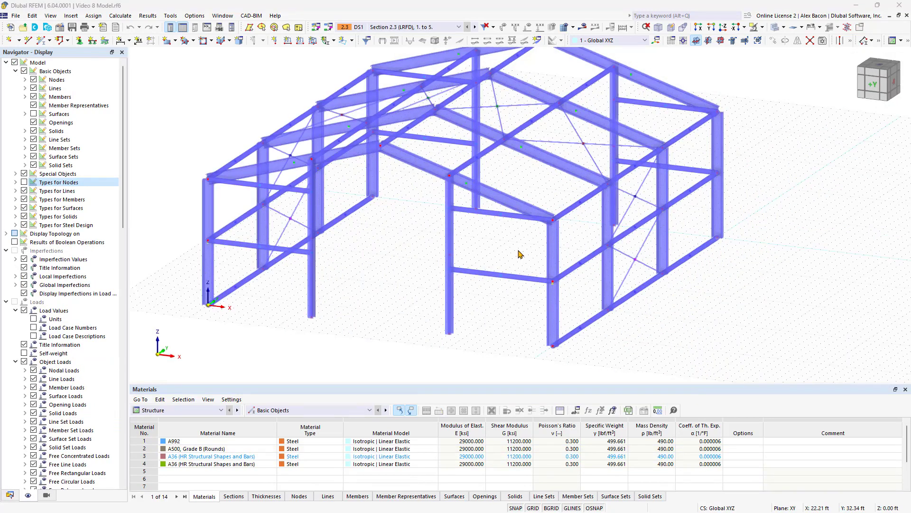
- Change nodes 82 and 86 to node type On Member
middle_click_drag(601, 209, 582, 198, "ctrl")
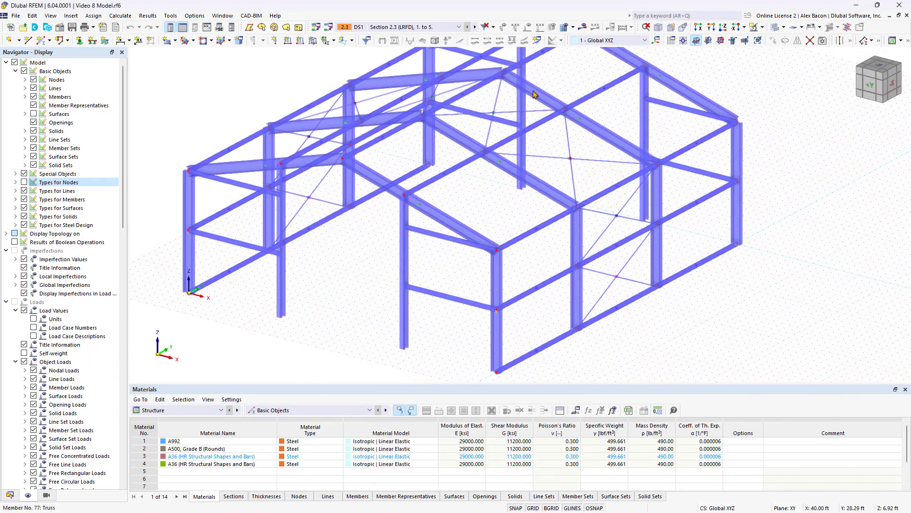
left_click(521, 67)
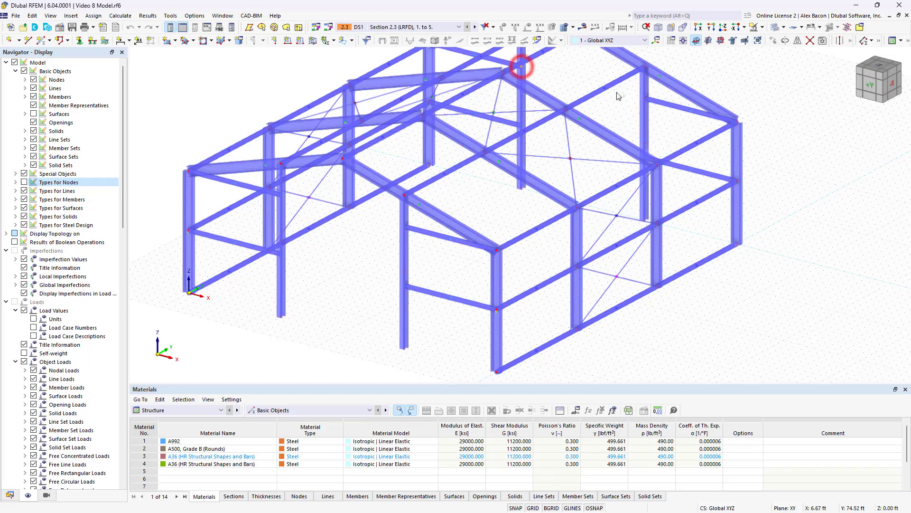
double_click(644, 98)
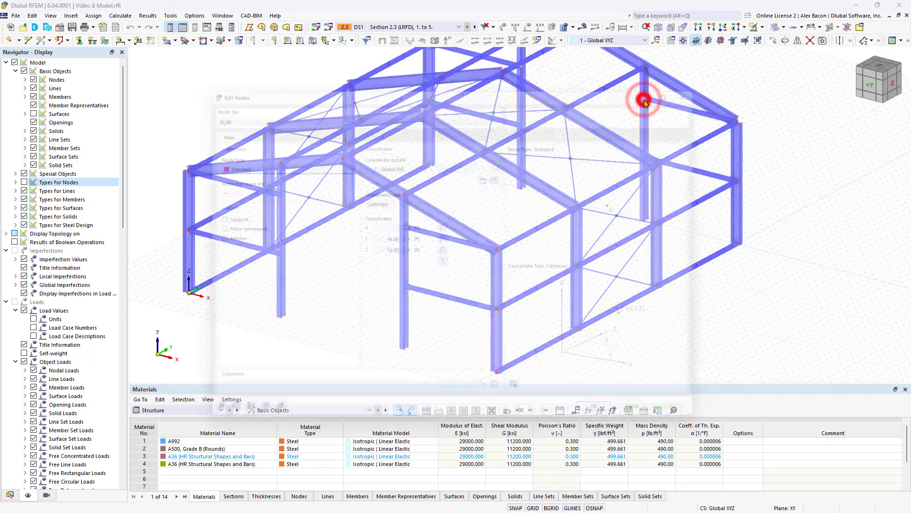
left_click(322, 162)
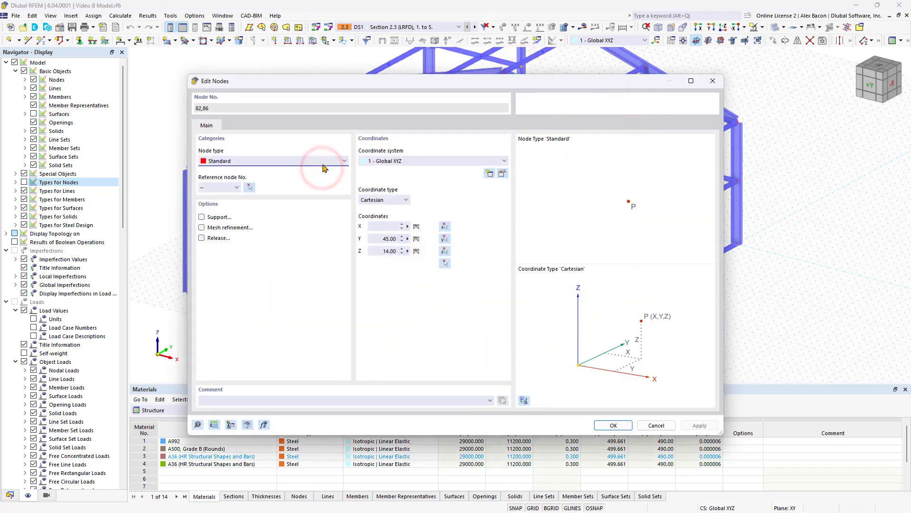
left_click(299, 198)
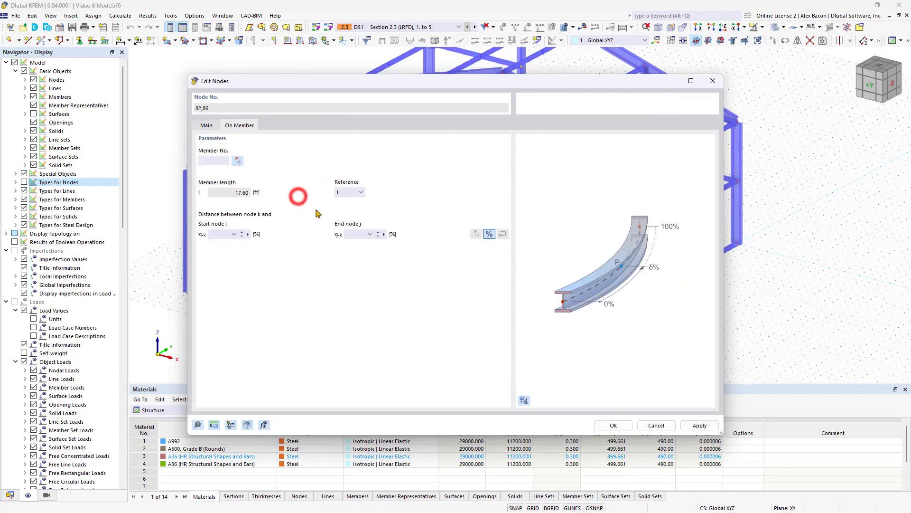
left_click(613, 426)
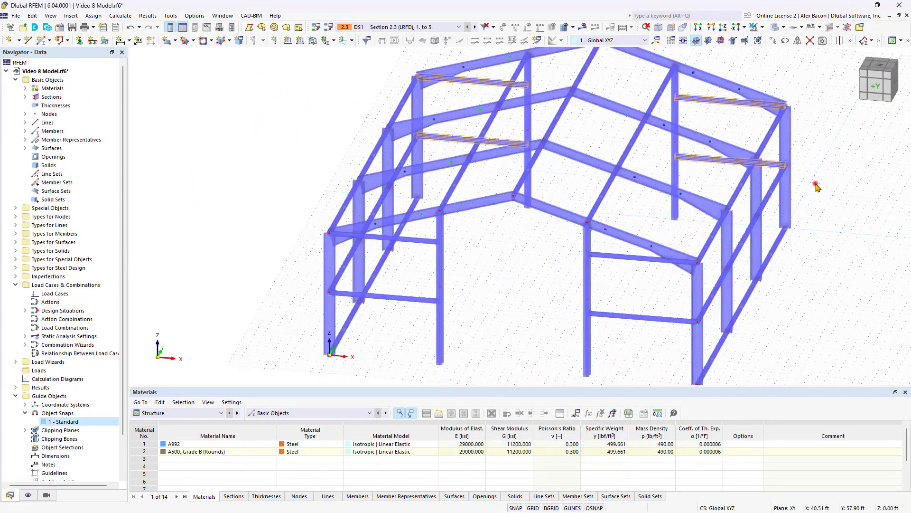
- From the top view, select the horizontal bay members 6, 11, 18, 23, 29, 34, 40, 45 and edit them
left_click(815, 186)
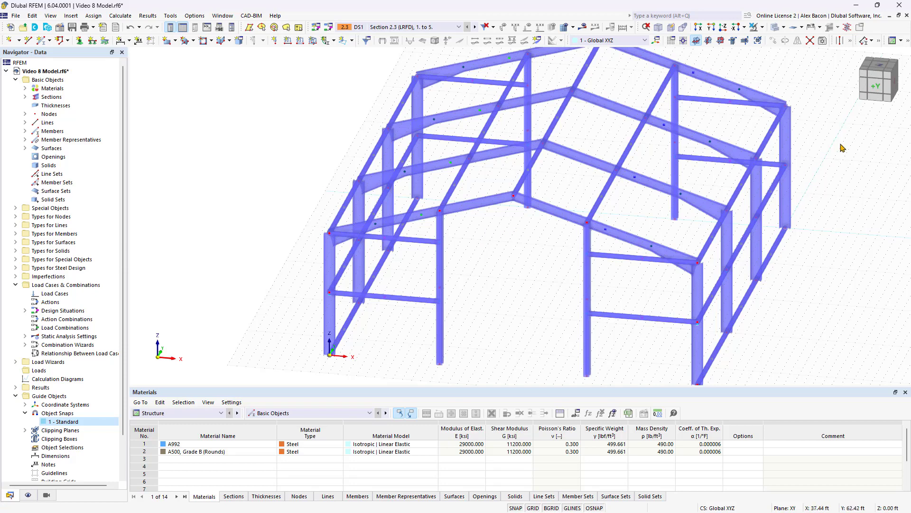
left_click(877, 91)
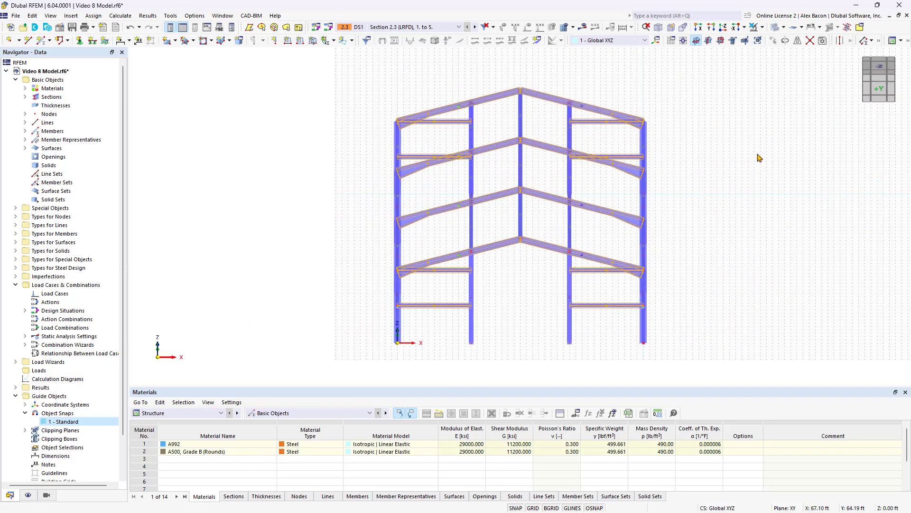
left_click(879, 69)
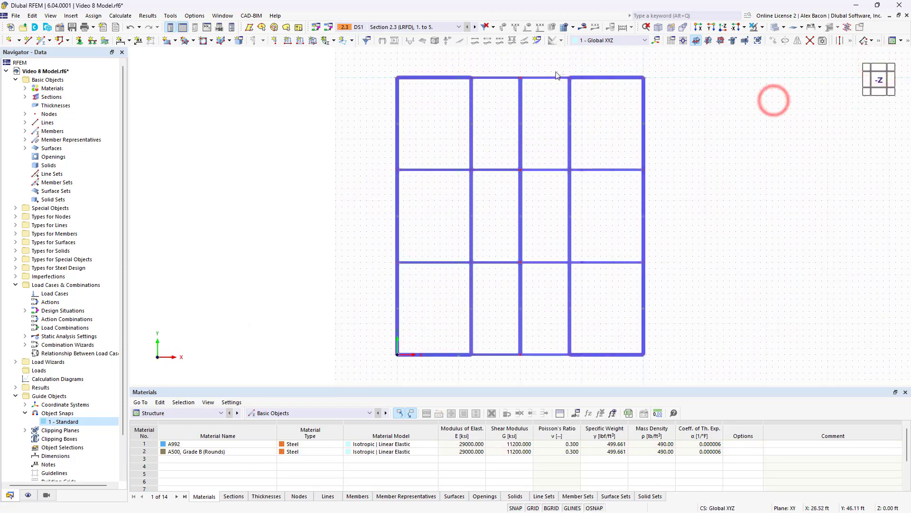
left_click_drag(551, 75, 550, 370)
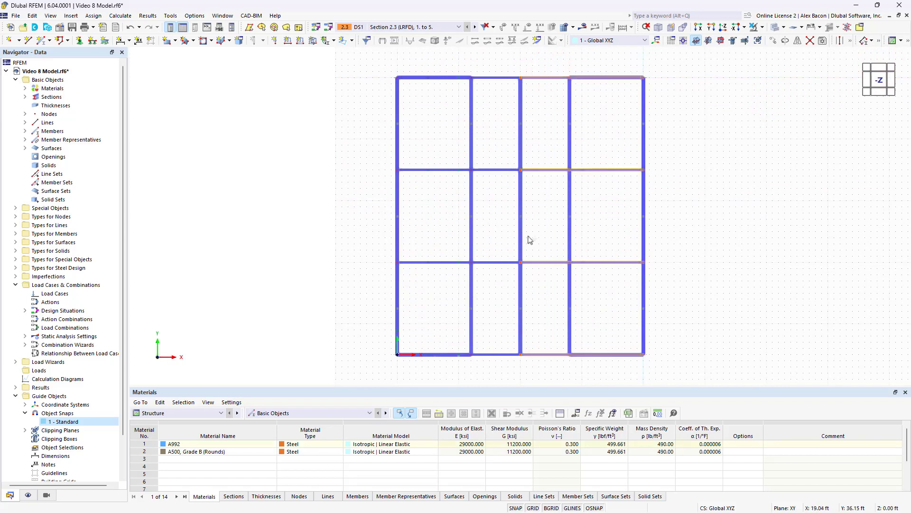
mouse_move(505, 66)
left_mouse_down()
mouse_move(505, 264)
mouse_move(493, 363)
mouse_move(506, 72)
left_mouse_up()
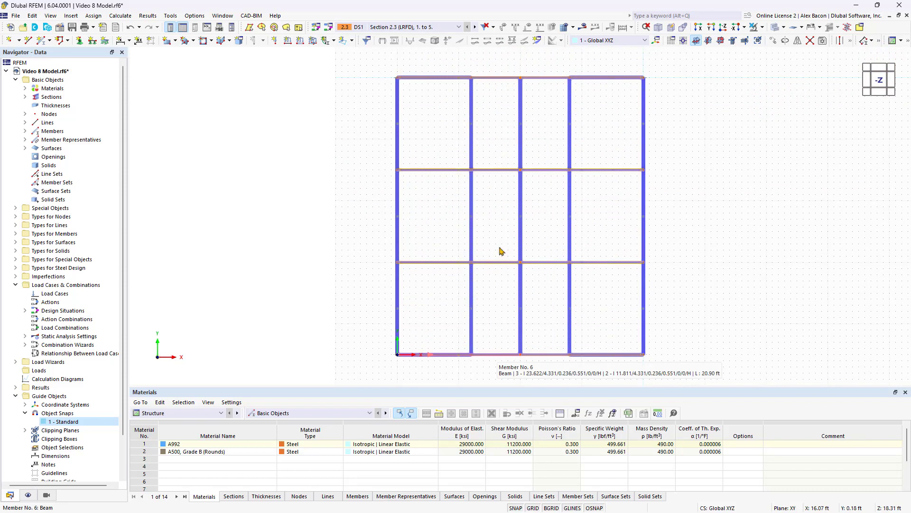
double_click(496, 355)
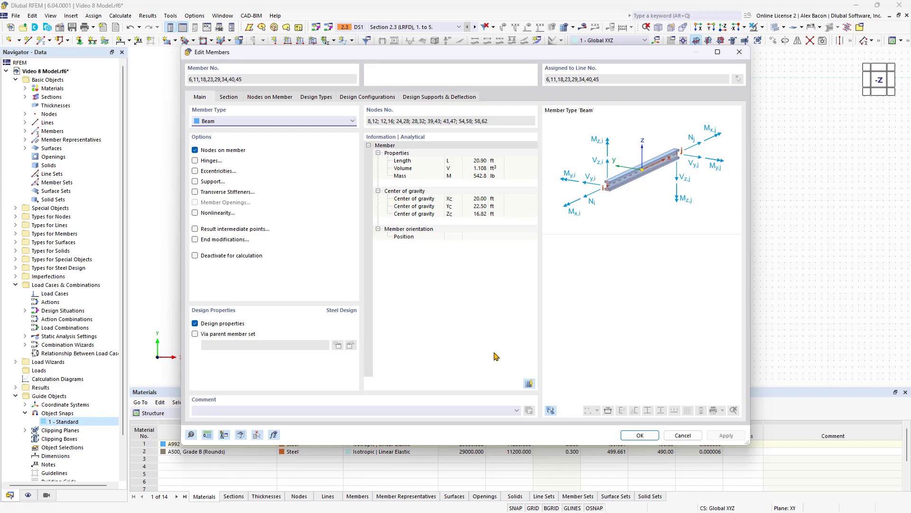
- Set a uniform section distribution and assign W 14x38 from the library to the eight members
left_click(229, 97)
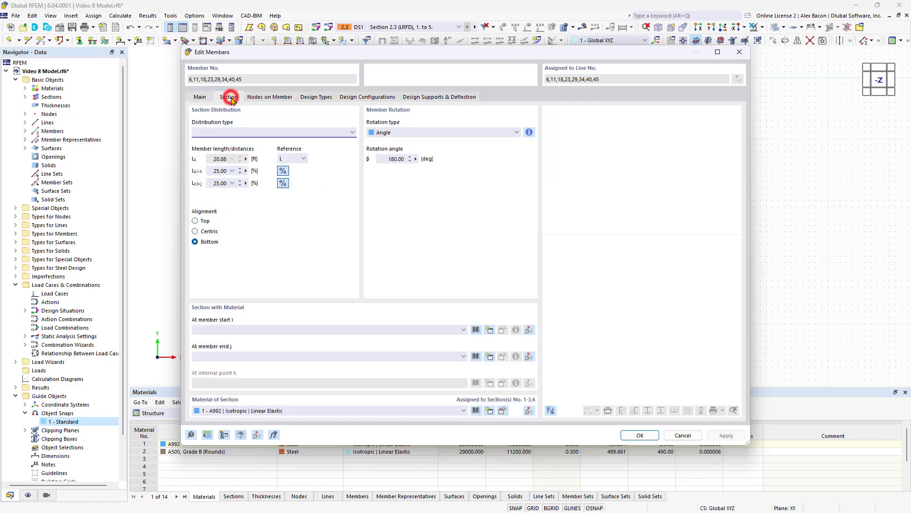
left_click(306, 132)
left_click(269, 148)
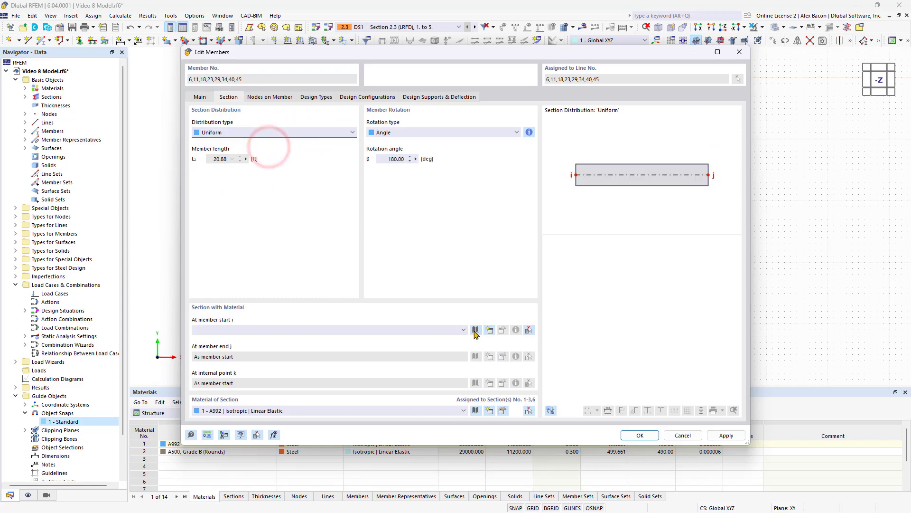
left_click(476, 329)
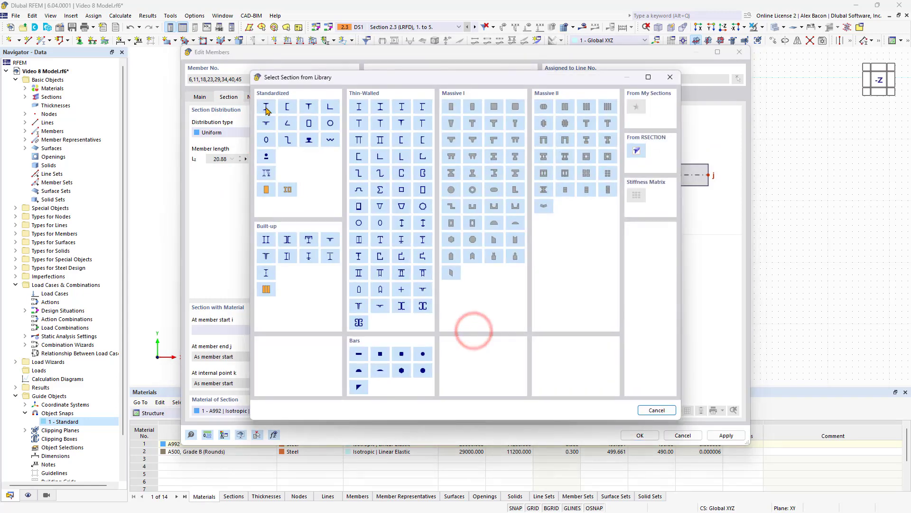
left_click(262, 81)
left_click(271, 109)
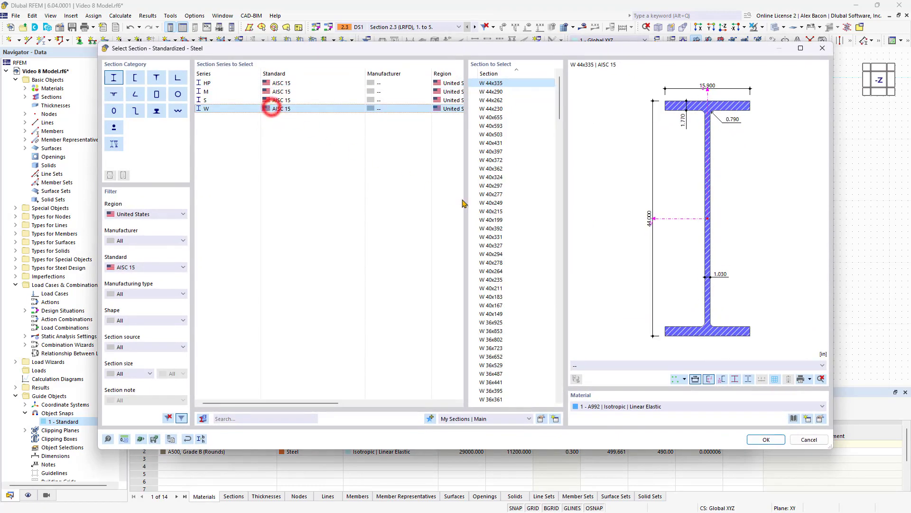
scroll(486, 213, "down", 10)
scroll(487, 214, "down", 20)
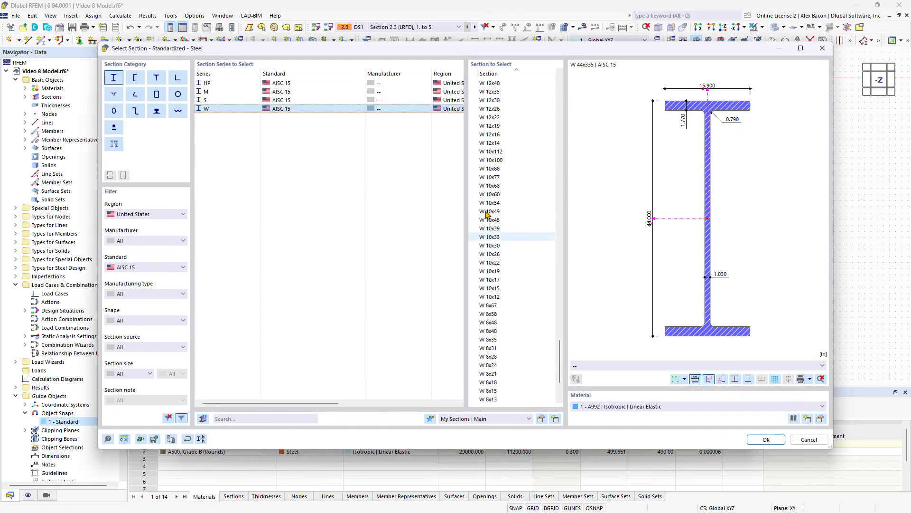
scroll(488, 214, "up", 8)
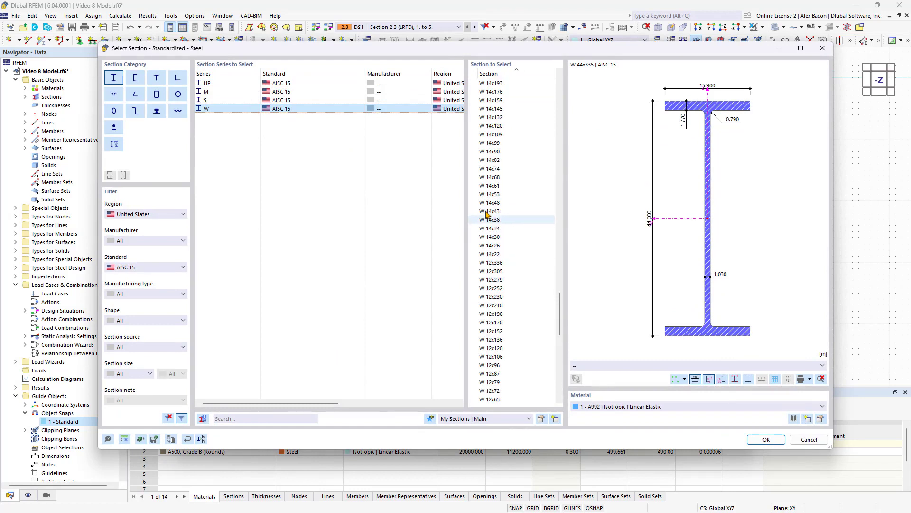
left_click(514, 220)
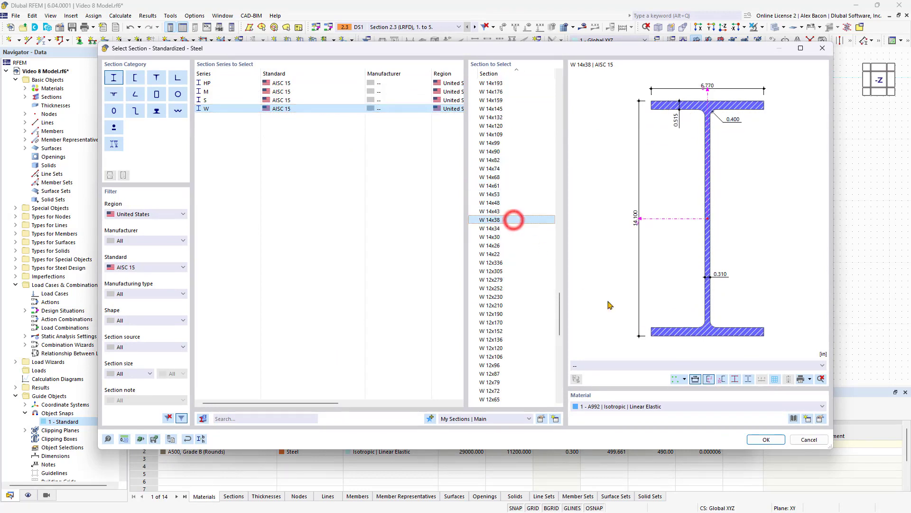
left_click(766, 439)
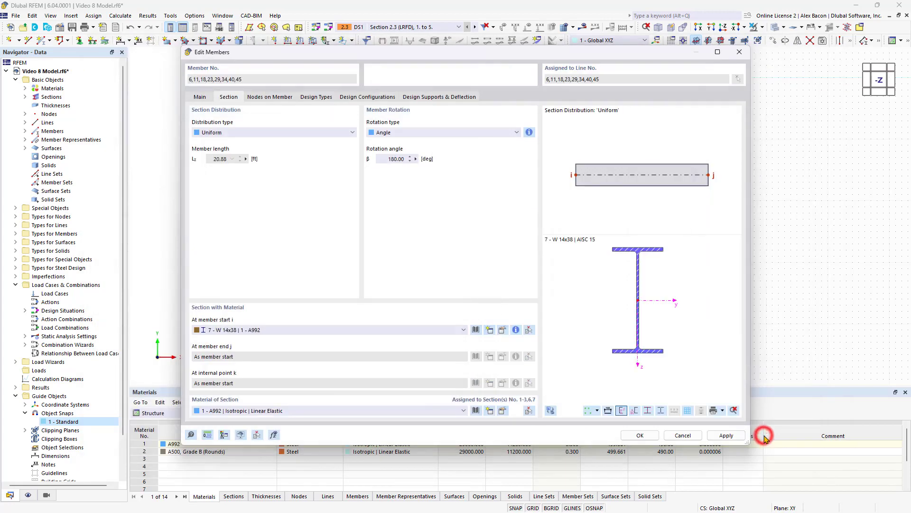
left_click(641, 435)
- Orbit to an isometric view and clear the member selection
middle_click_drag(529, 309, 517, 159, "ctrl")
right_click_drag(517, 160, 525, 149, "ctrl")
left_click(553, 256)
left_click(495, 255)
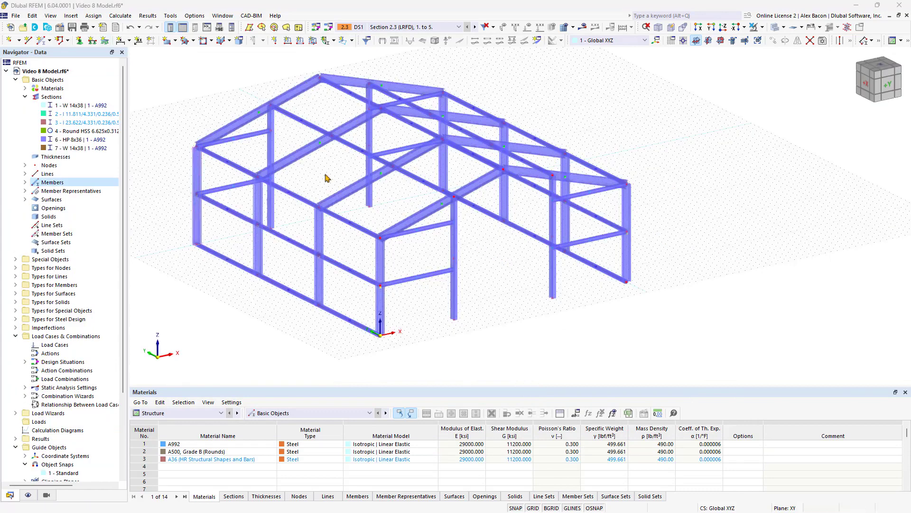
- Start new member 131 with member type Tension and bring up its Section settings
left_click(41, 41)
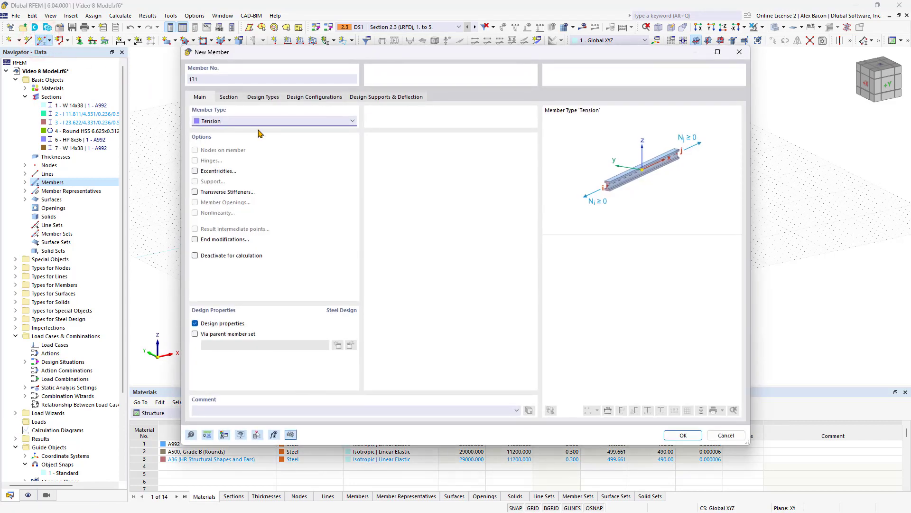
left_click(235, 121)
left_click(229, 125)
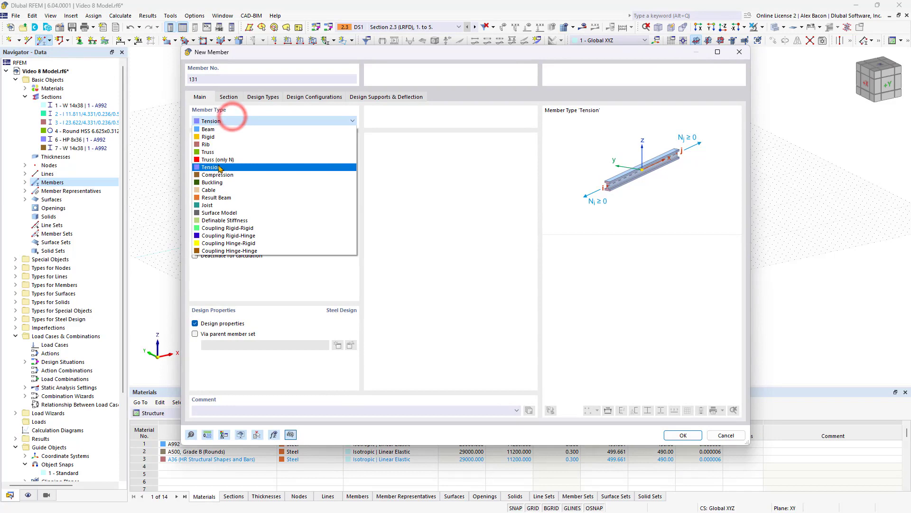
left_click(219, 166)
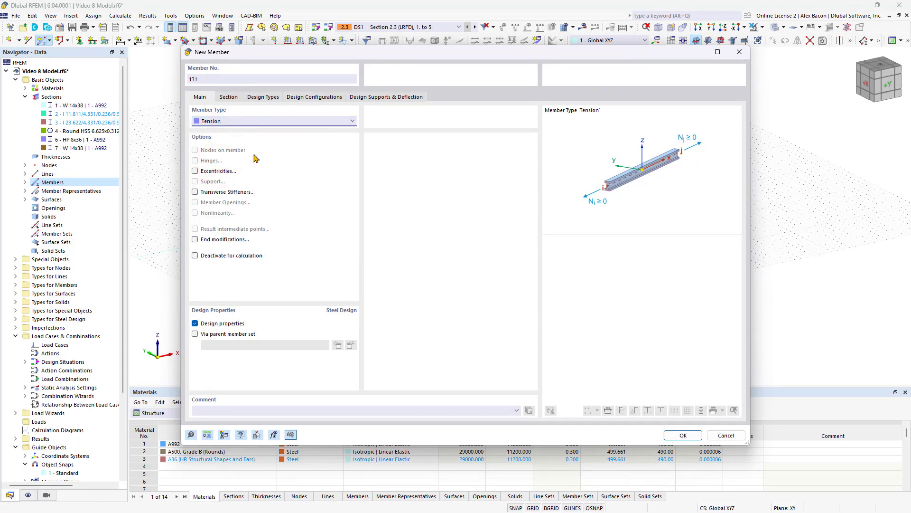
left_click(229, 97)
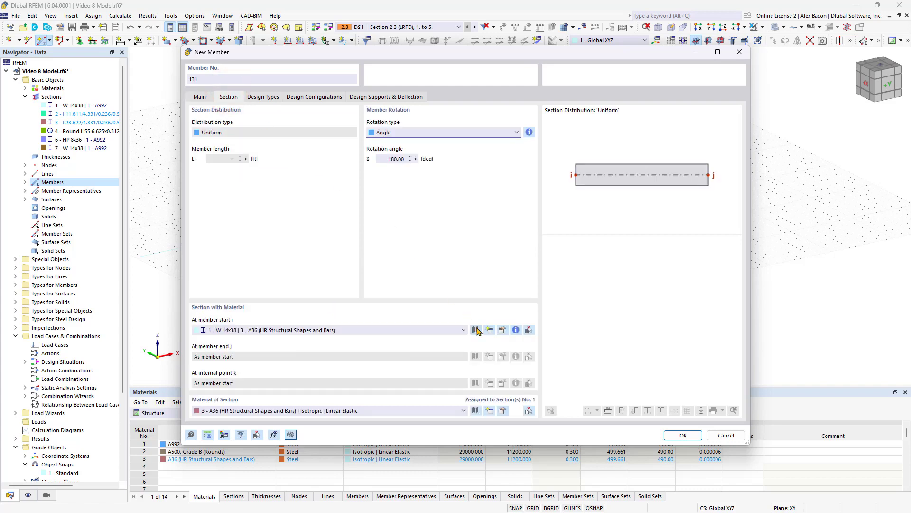
- Give member 131 a 0.750 in round bar section (ROUND 0.750/H) in A36 steel
left_click(477, 329)
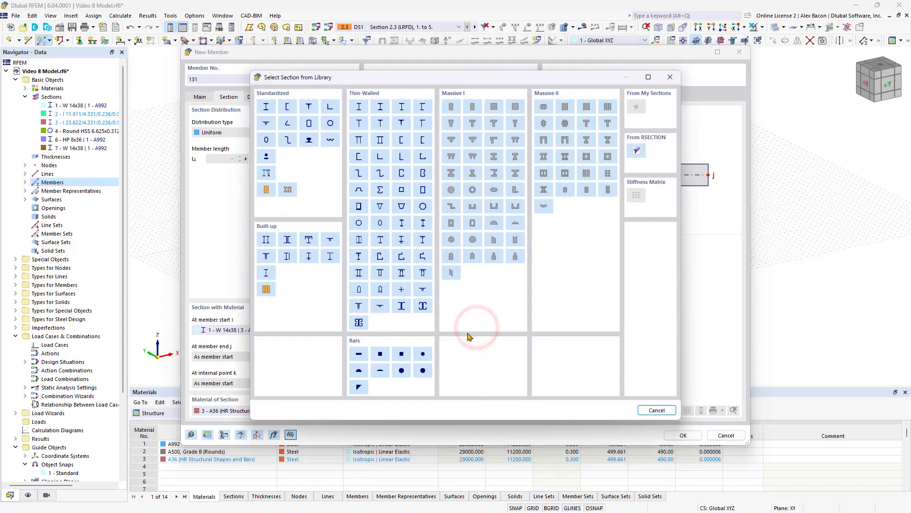
left_click(422, 353)
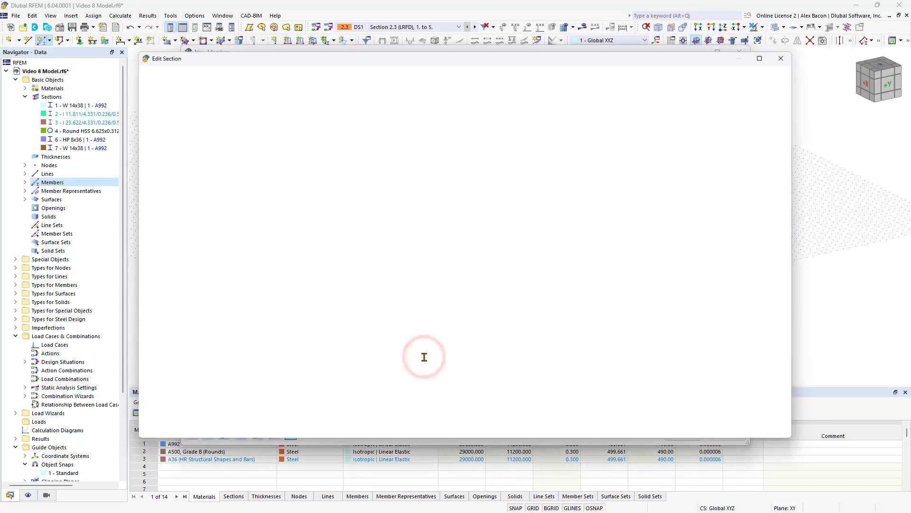
left_click(298, 100)
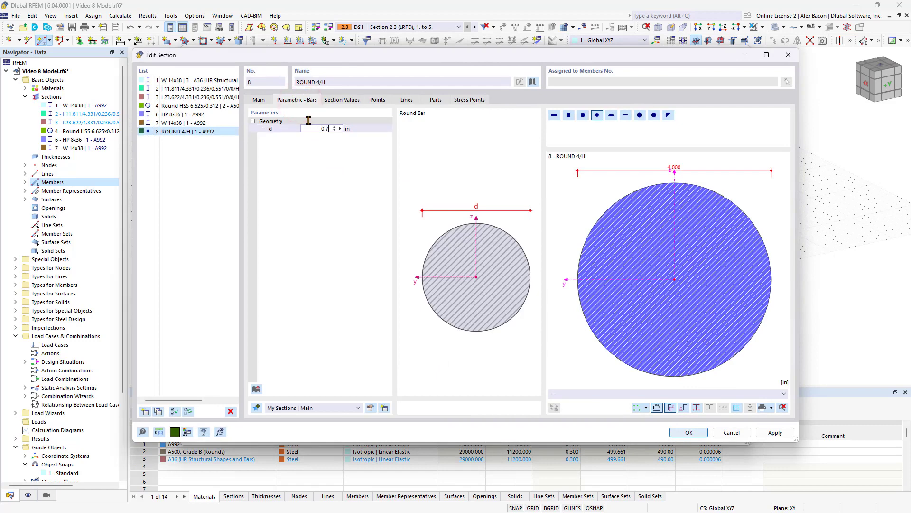
left_click(259, 100)
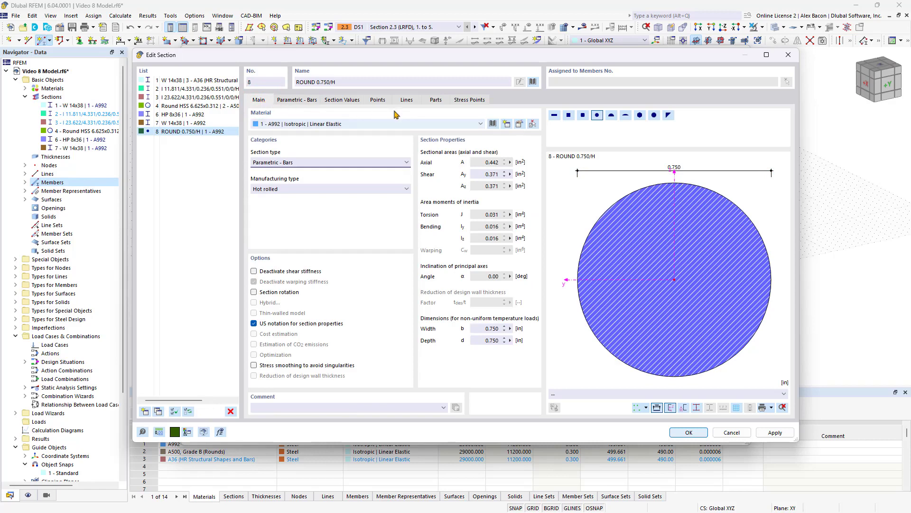
left_click(493, 123)
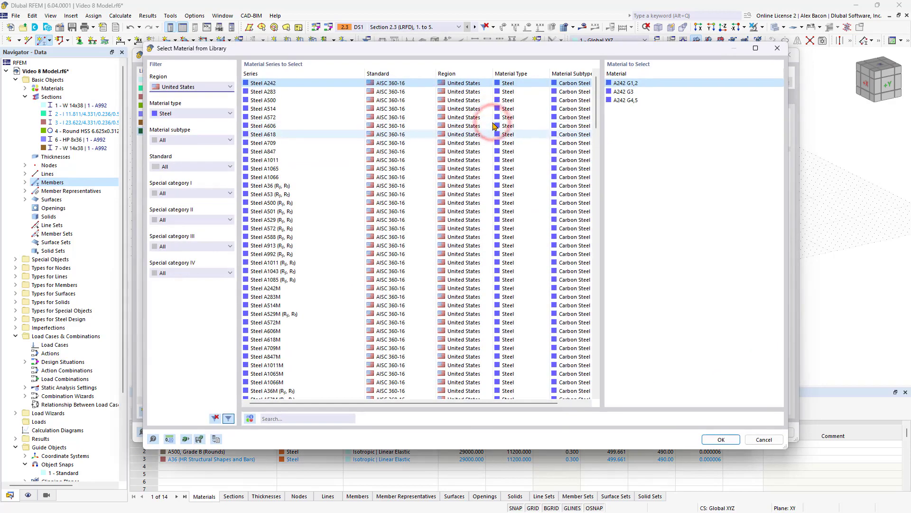
left_click(291, 186)
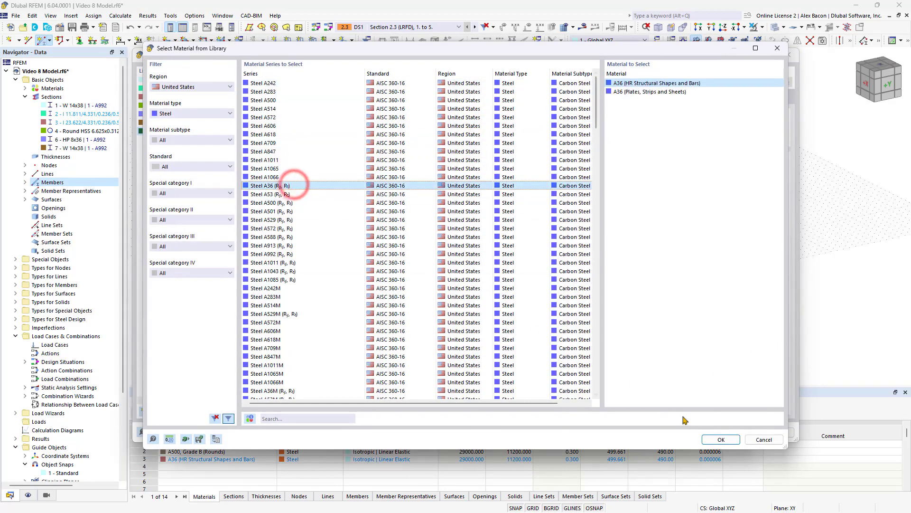
left_click(718, 439)
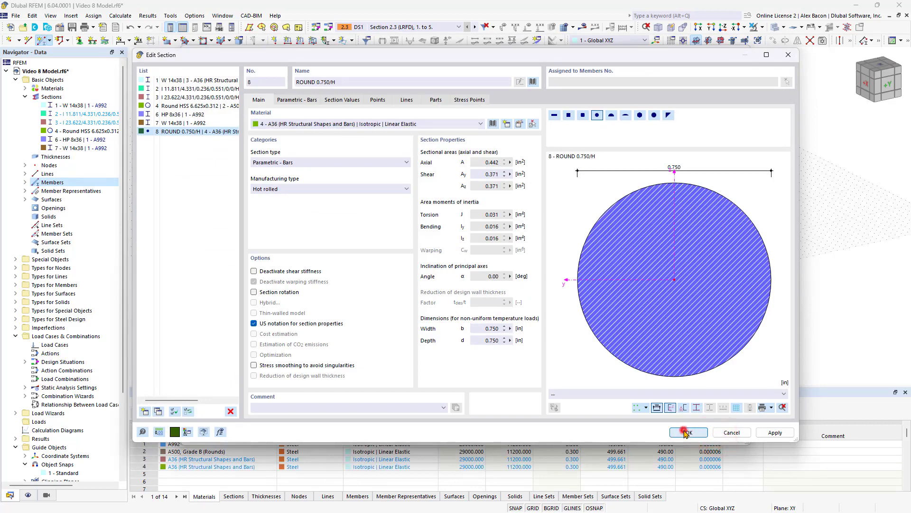
left_click(683, 433)
left_click(684, 433)
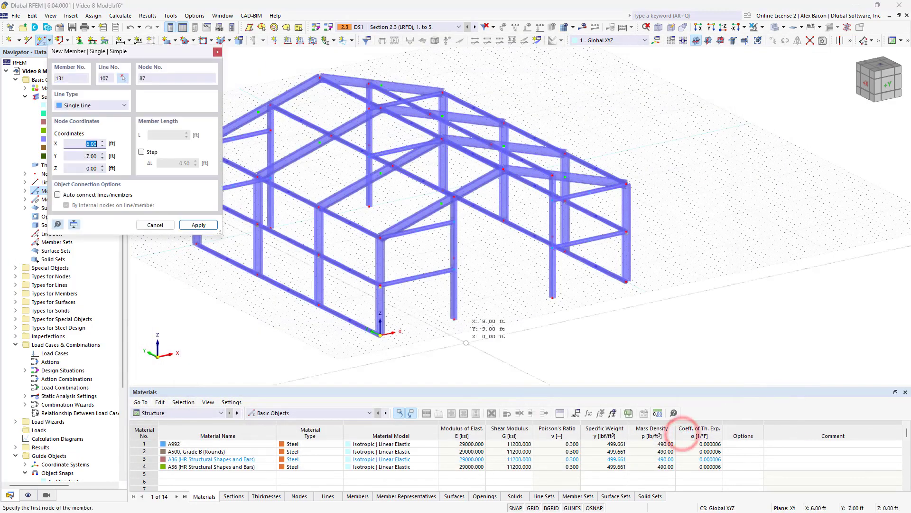
- Draw two crossing diagonal rods in the end-bay wall, the first ending at node 30
middle_click_drag(339, 295, 453, 286)
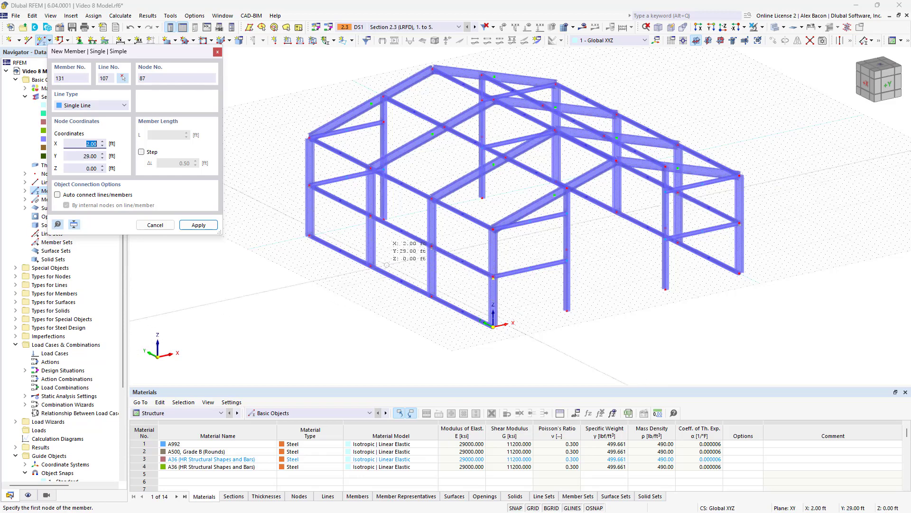
left_click(370, 264)
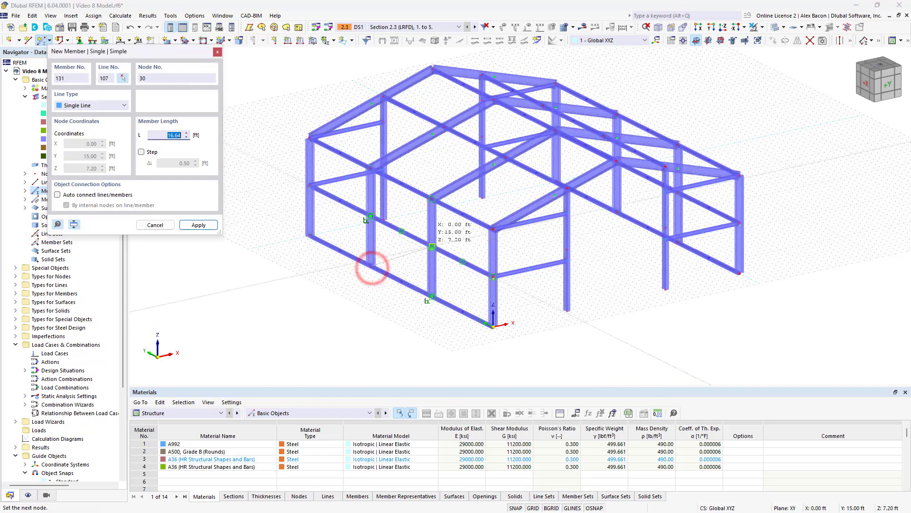
left_click(432, 246)
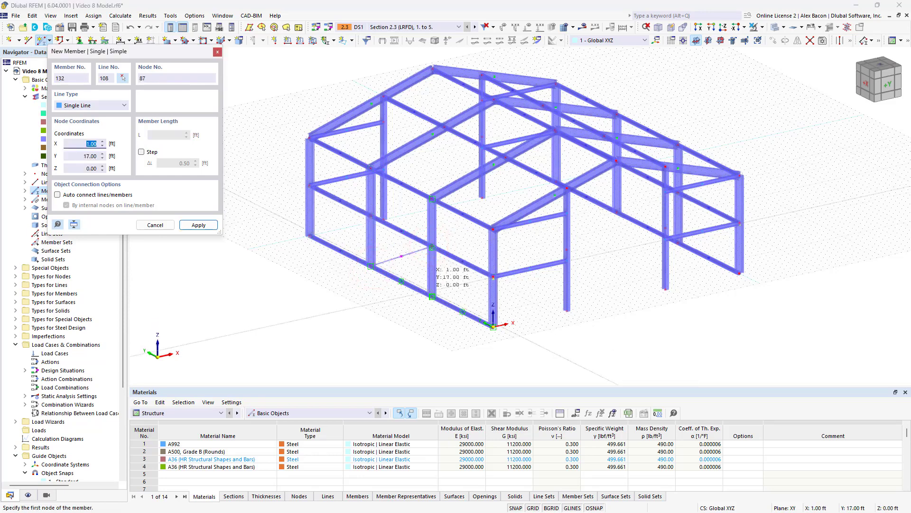
left_click(432, 293)
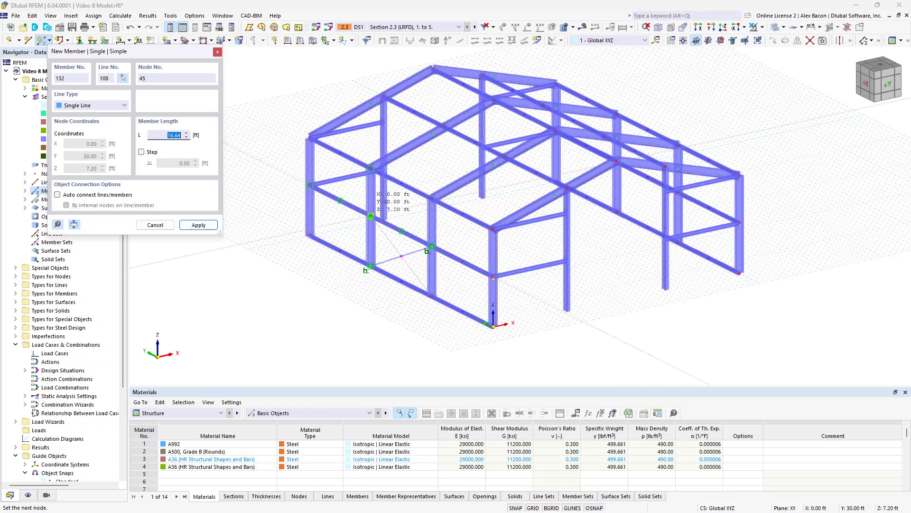
left_click(371, 215)
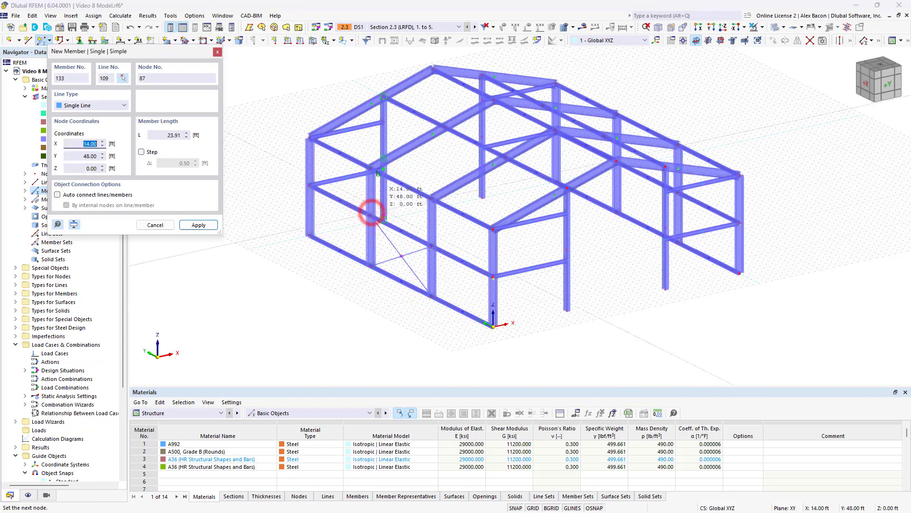
- Add the upper wall and roof diagonals to node 28, then show a transparent wireframe
left_click(431, 197)
left_click(431, 197)
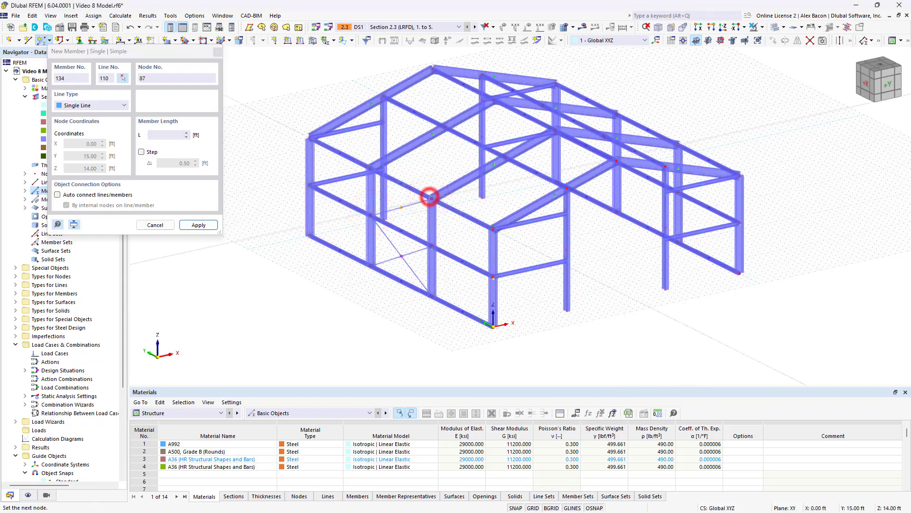
left_click(445, 127)
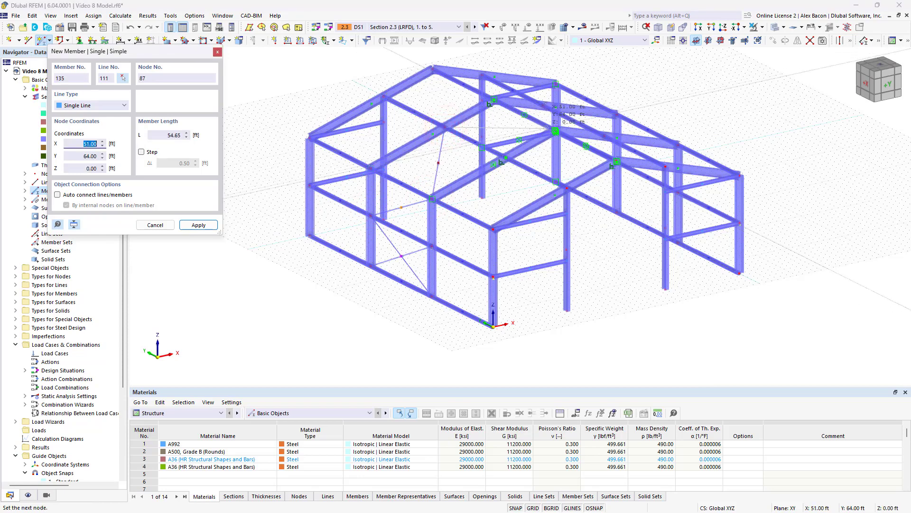
middle_click_drag(555, 131, 546, 142, "ctrl")
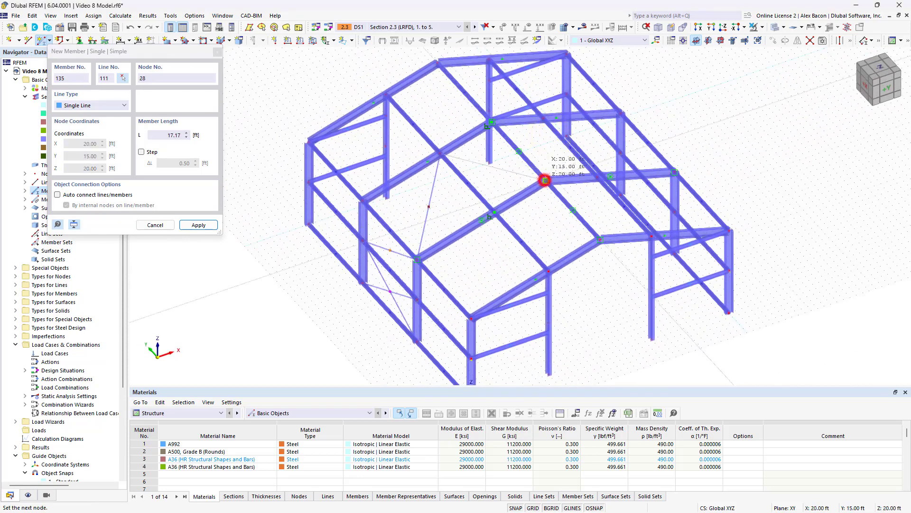
left_click(545, 180)
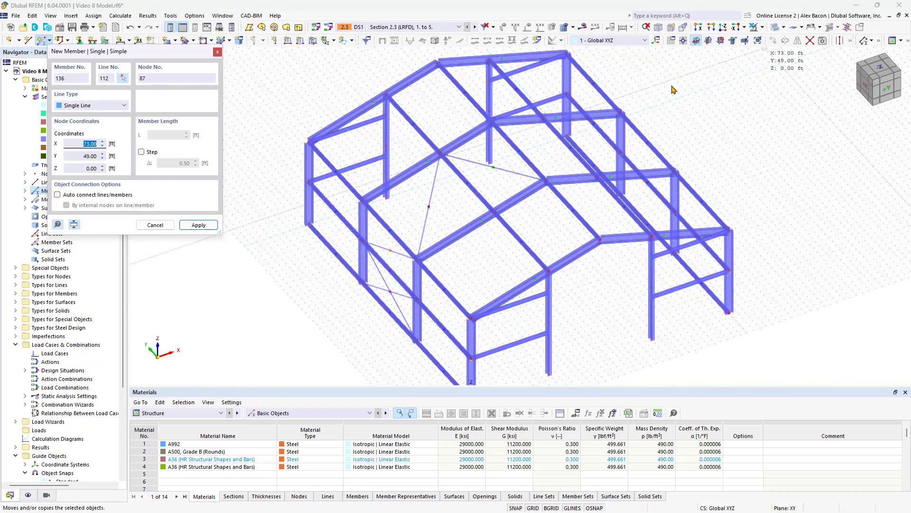
left_click(776, 29)
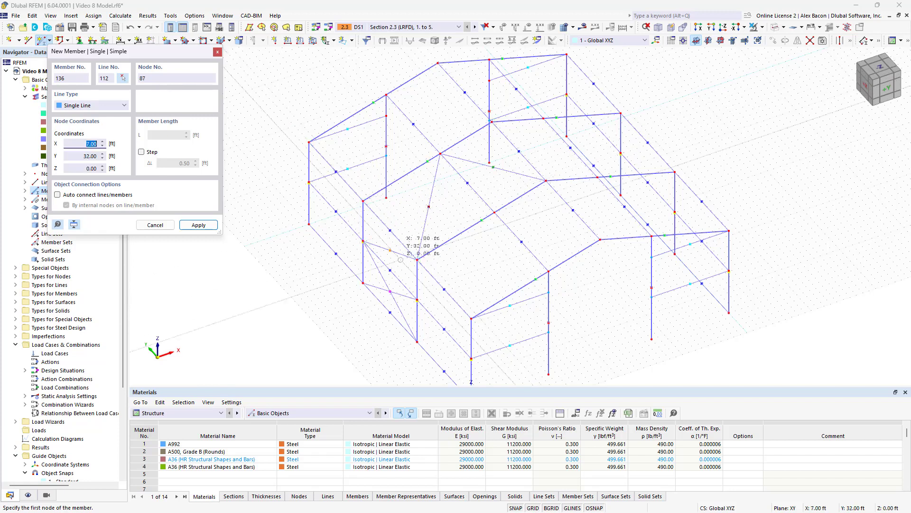
- Draw the opposite wall and roof diagonals (members 136–138) to complete the crosses, then end member drawing
left_click(417, 299)
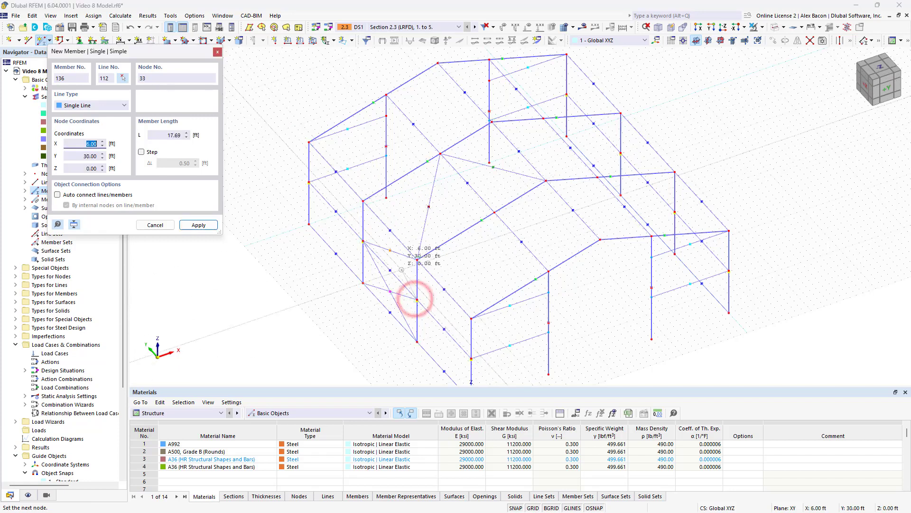
left_click(364, 201)
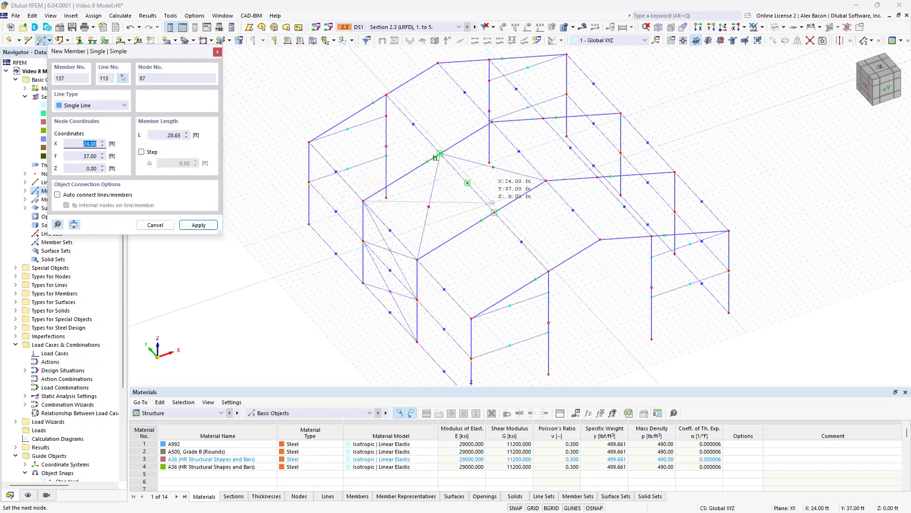
left_click(493, 211)
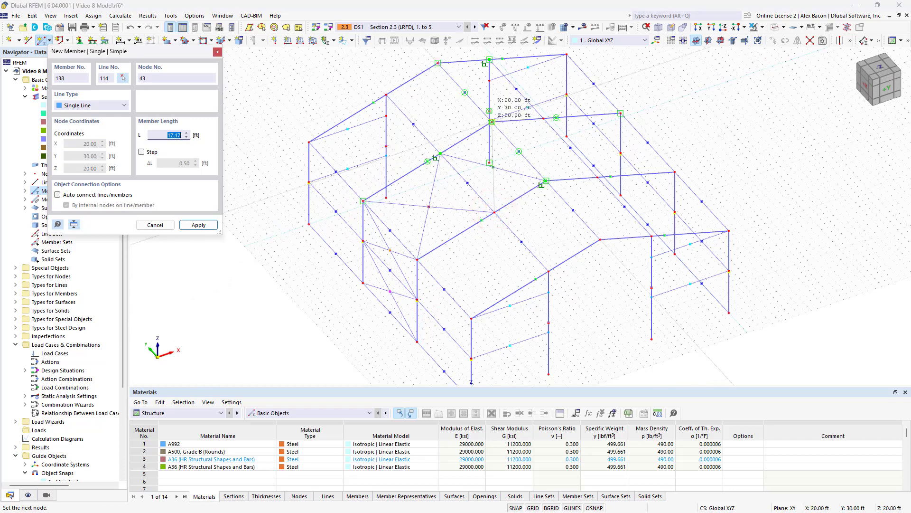
left_click(491, 122)
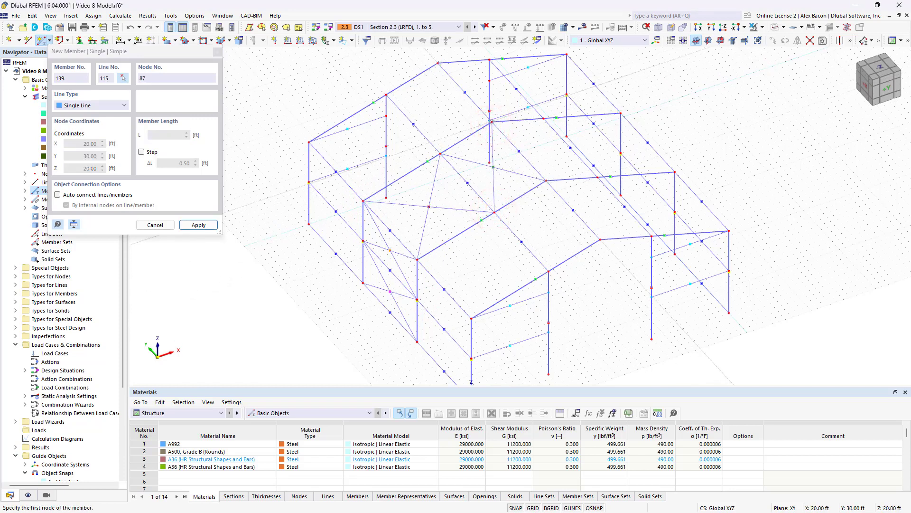
right_click(513, 160)
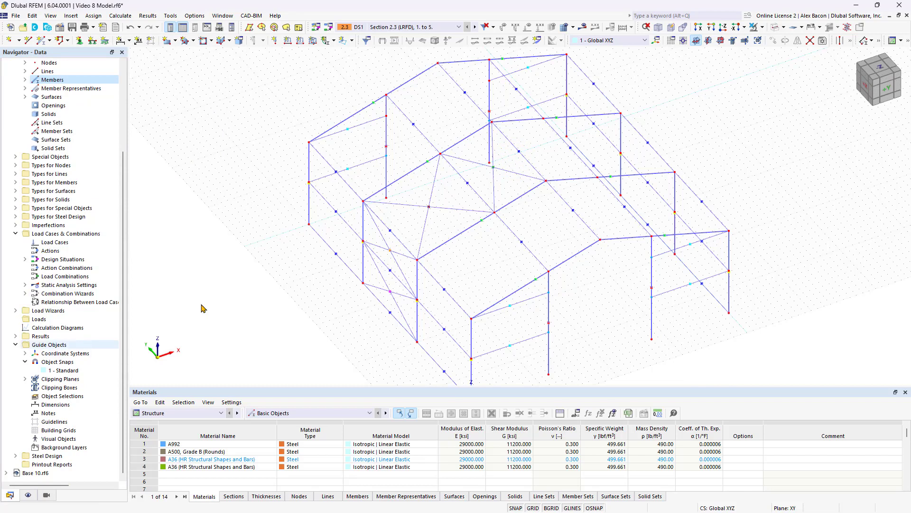
- In Navigator - Views, create a new object selection limited to Members
left_click(31, 500)
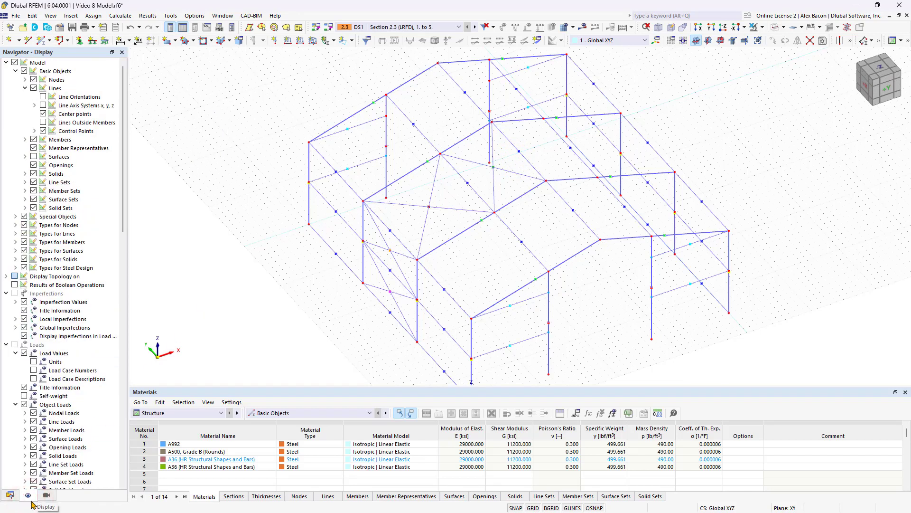
scroll(33, 503, "down", 8)
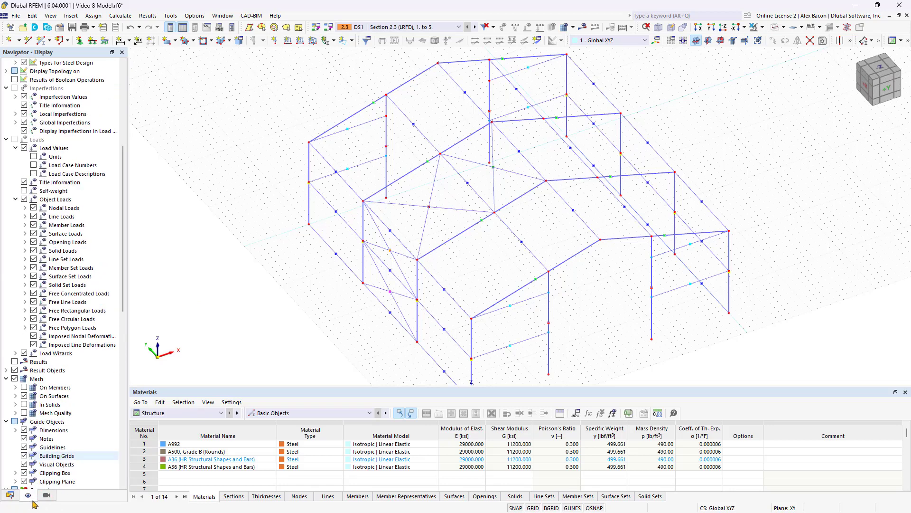
left_click(46, 495)
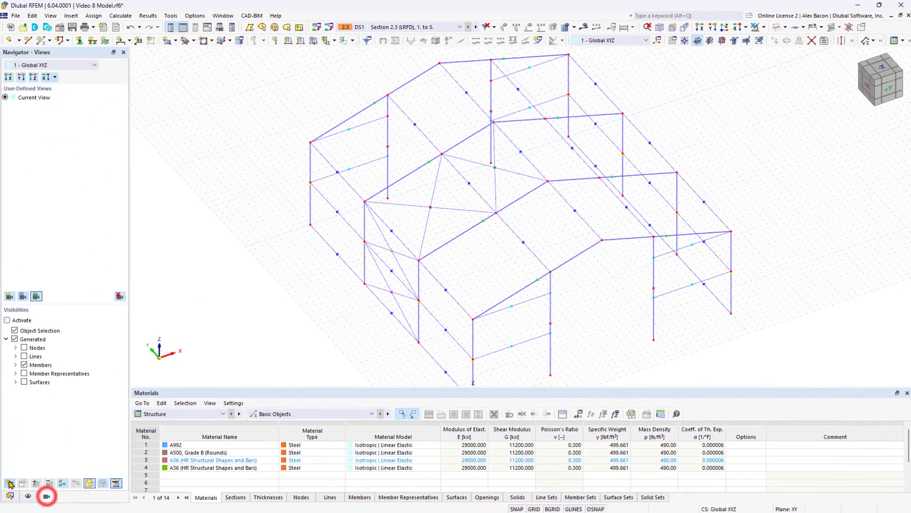
left_click(9, 482)
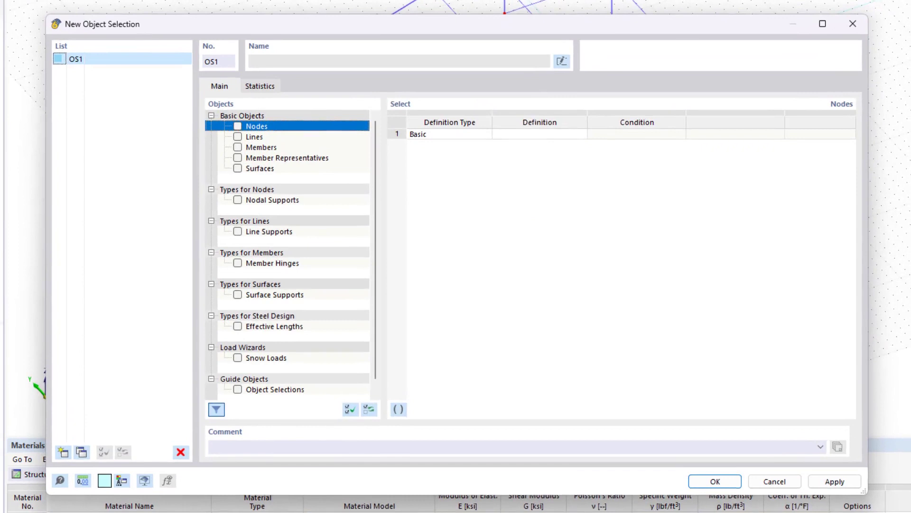
left_click(236, 146)
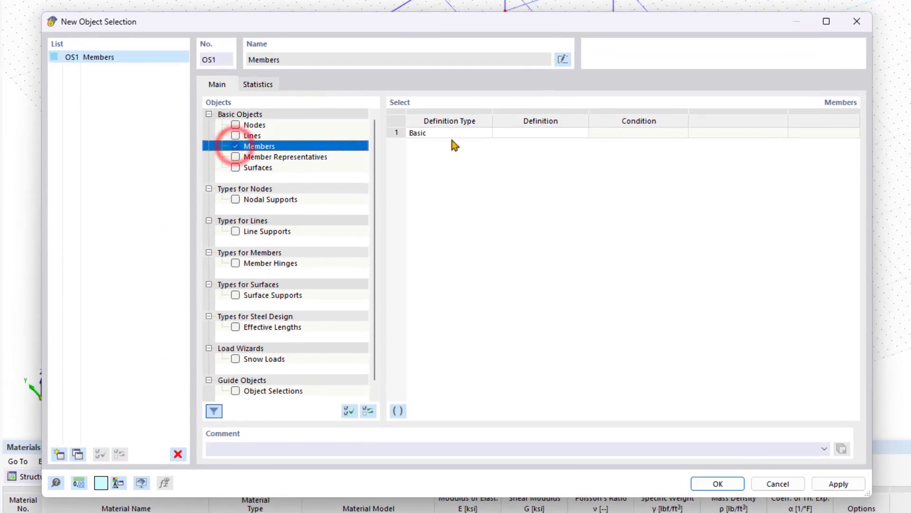
- Set the selection criterion to Member Type Equals Tension and apply it
left_click(513, 137)
left_click(548, 135)
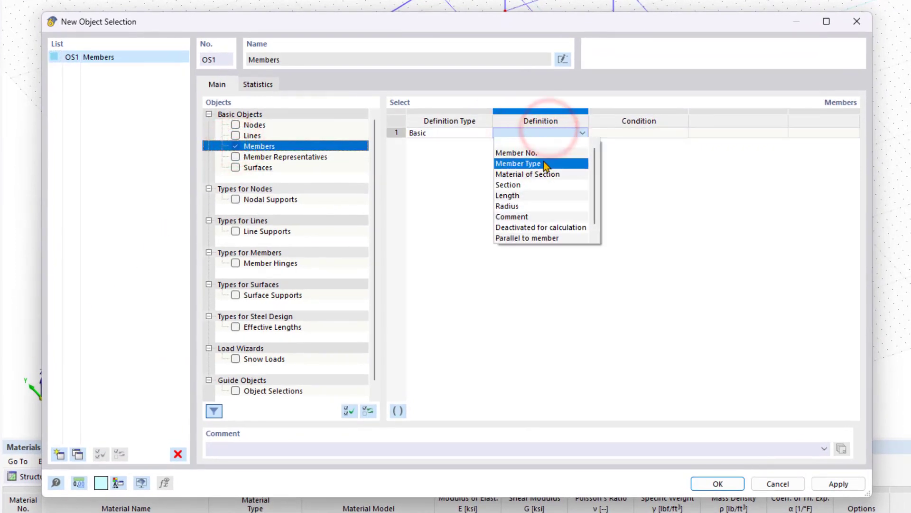
left_click(543, 163)
left_click(717, 132)
left_click(769, 132)
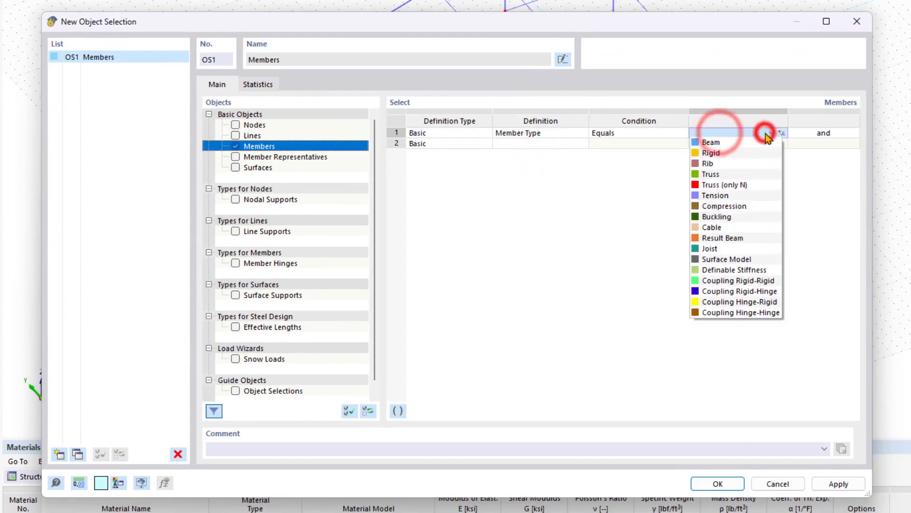
left_click(726, 196)
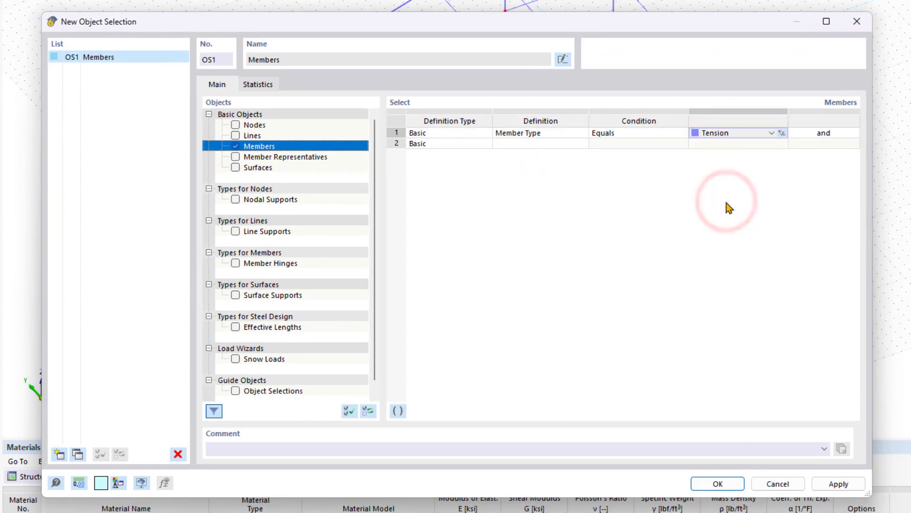
left_click(718, 483)
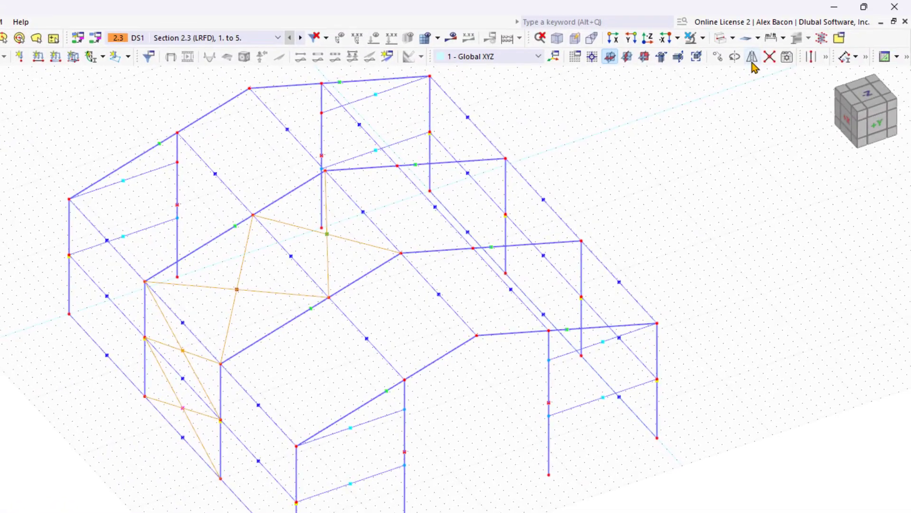
- Mirror a copy of the tension bracings about the YZ plane through point (20, 45, 20)
left_click(751, 57)
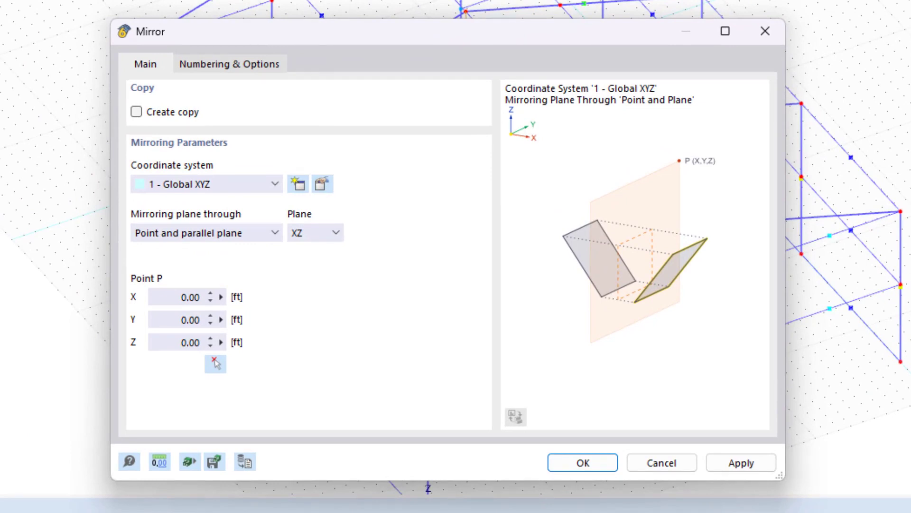
left_click(173, 112)
left_click(314, 237)
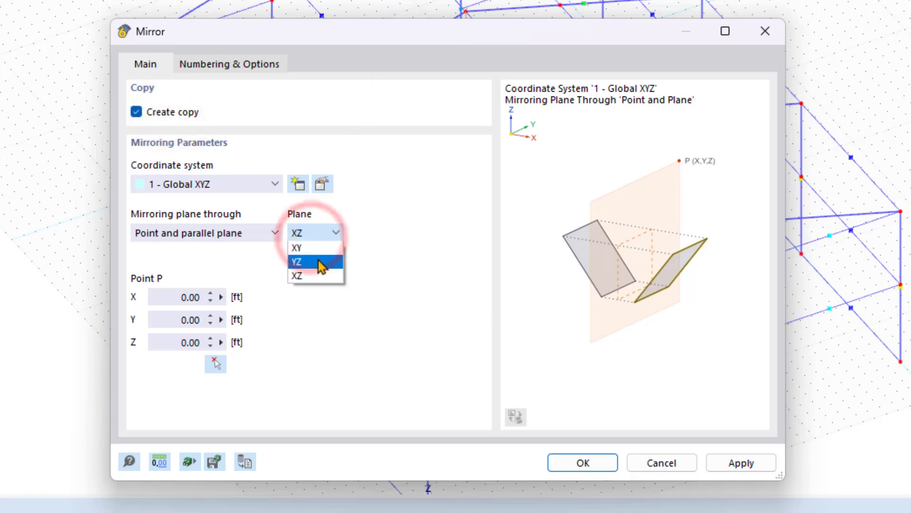
left_click(317, 260)
left_click(216, 364)
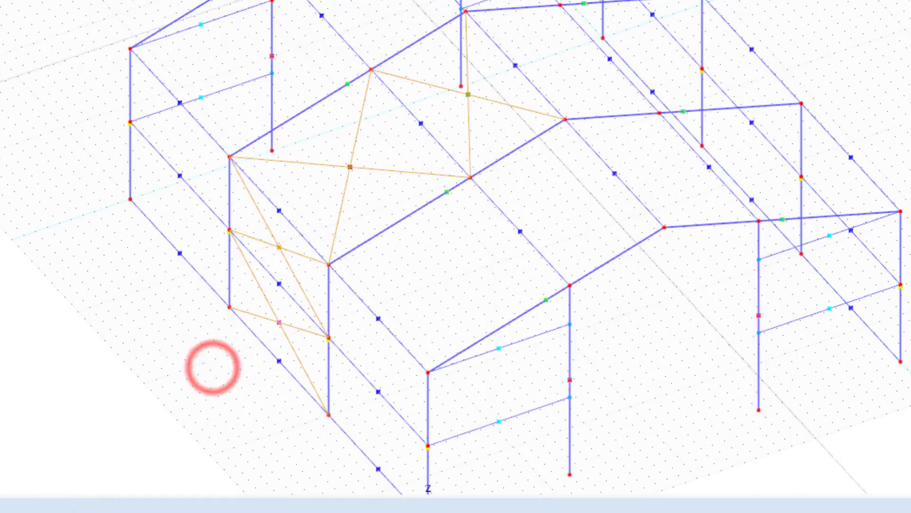
left_click(328, 264)
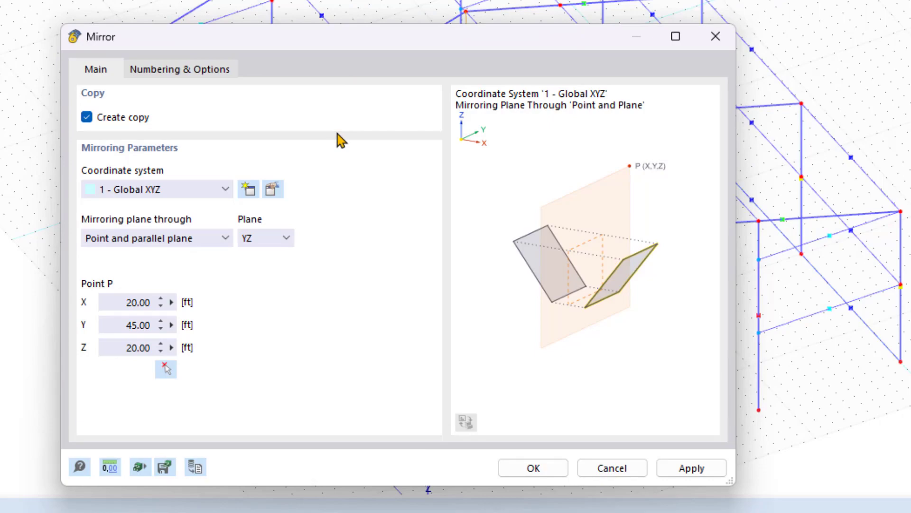
left_click(534, 467)
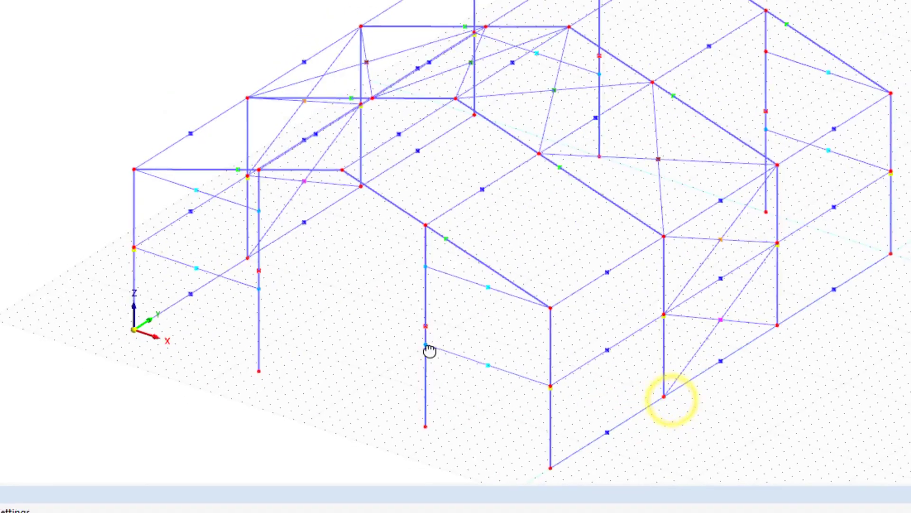
right_click(427, 306)
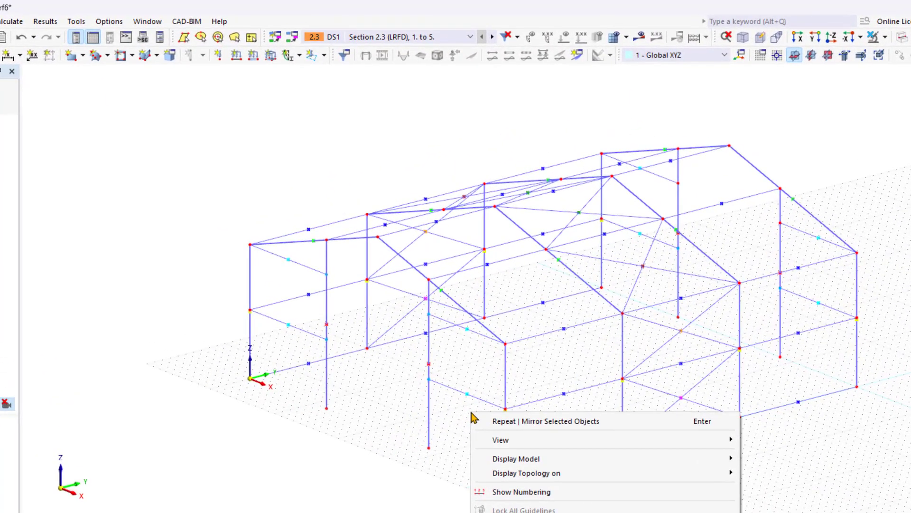
- Run the Identical Nodes model check, which finds Groups (0) at 0.0016 ft tolerance
left_click(338, 168)
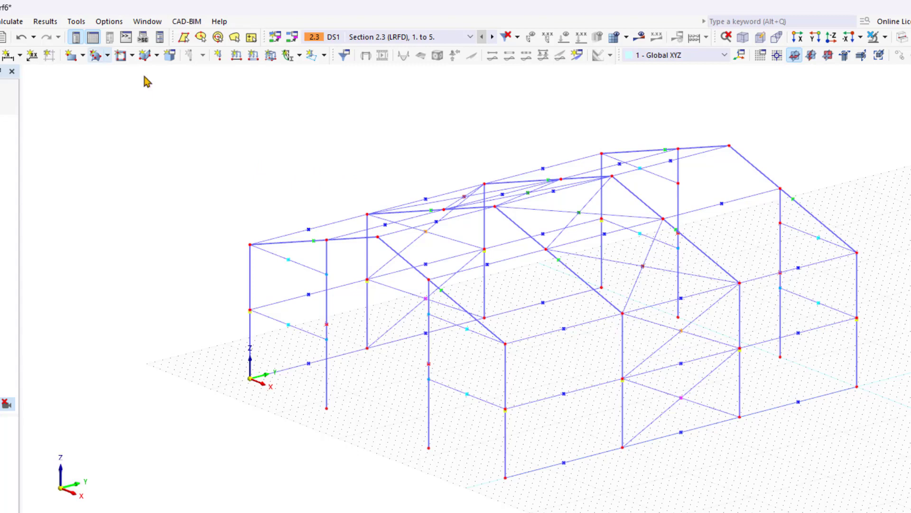
left_click(75, 22)
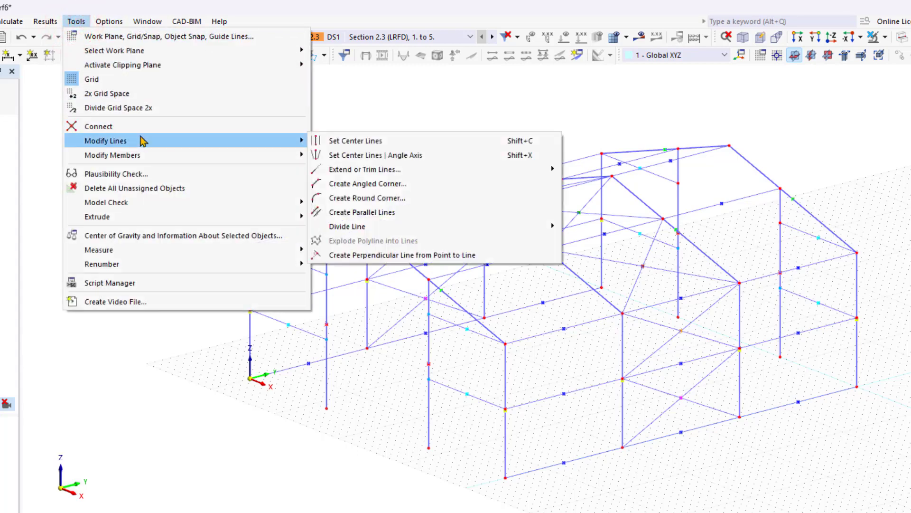
mouse_move(137, 202)
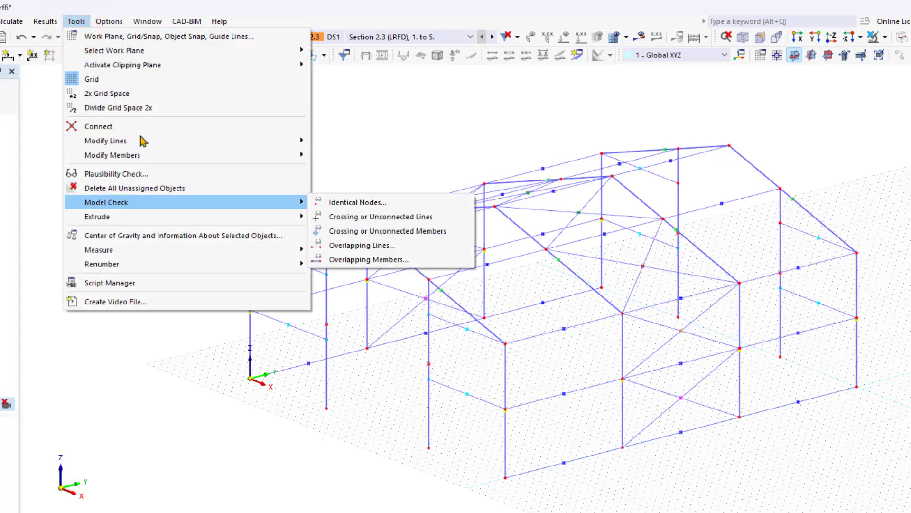
left_click(375, 203)
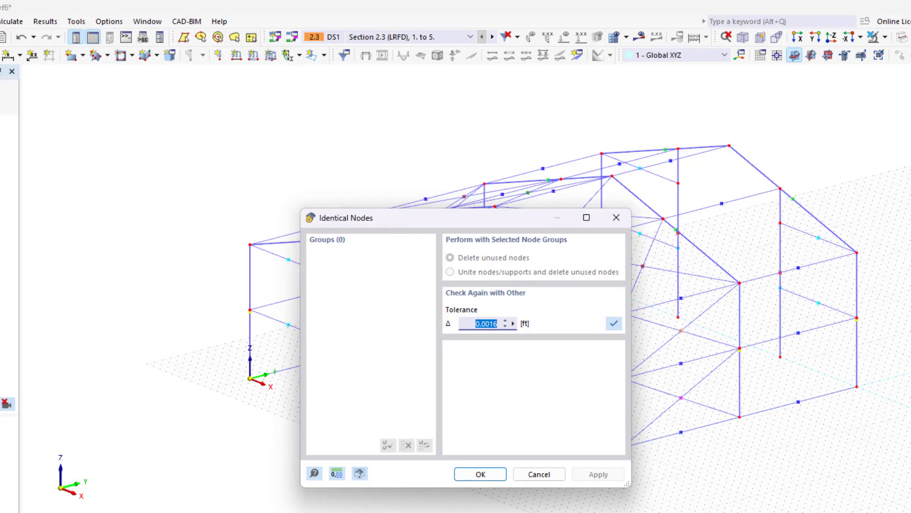
key("Escape")
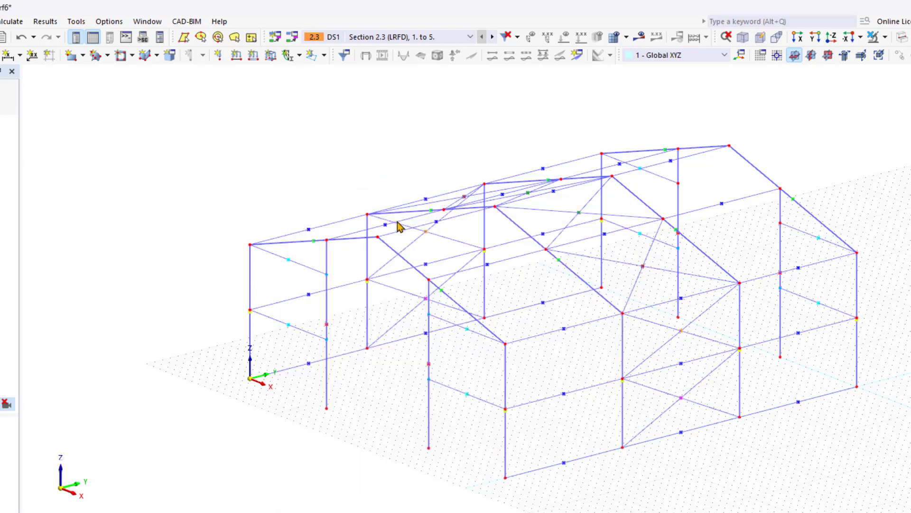